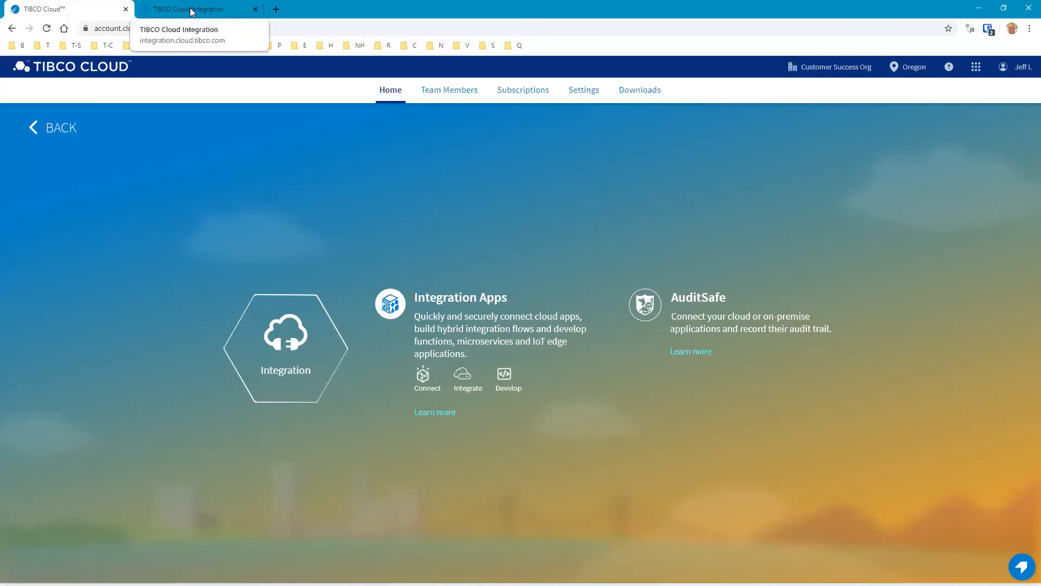
- Switch to TIBCO Cloud Integration and review the settings of the MySQL2 connection
click(192, 10)
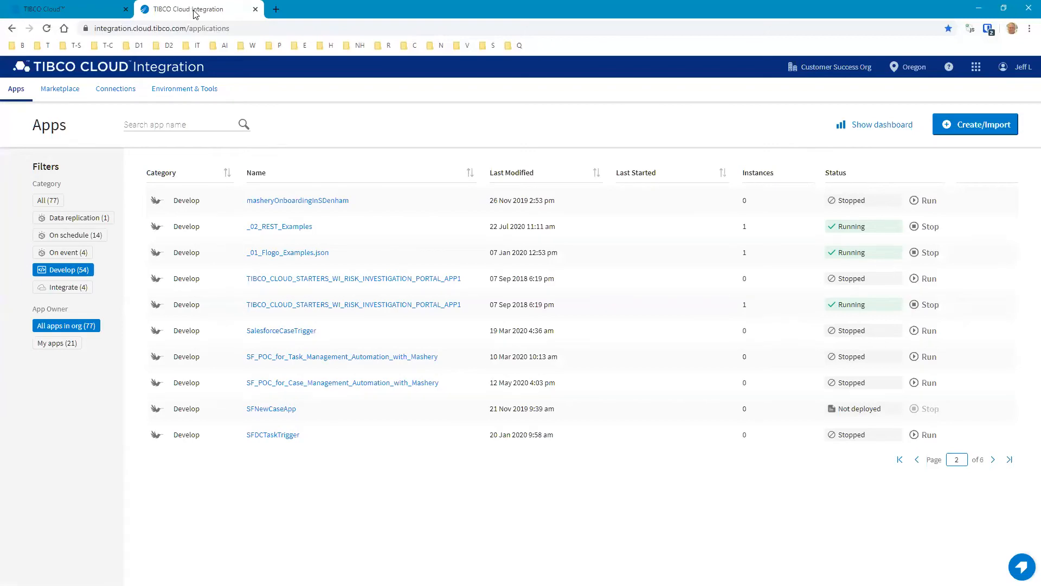
click(115, 86)
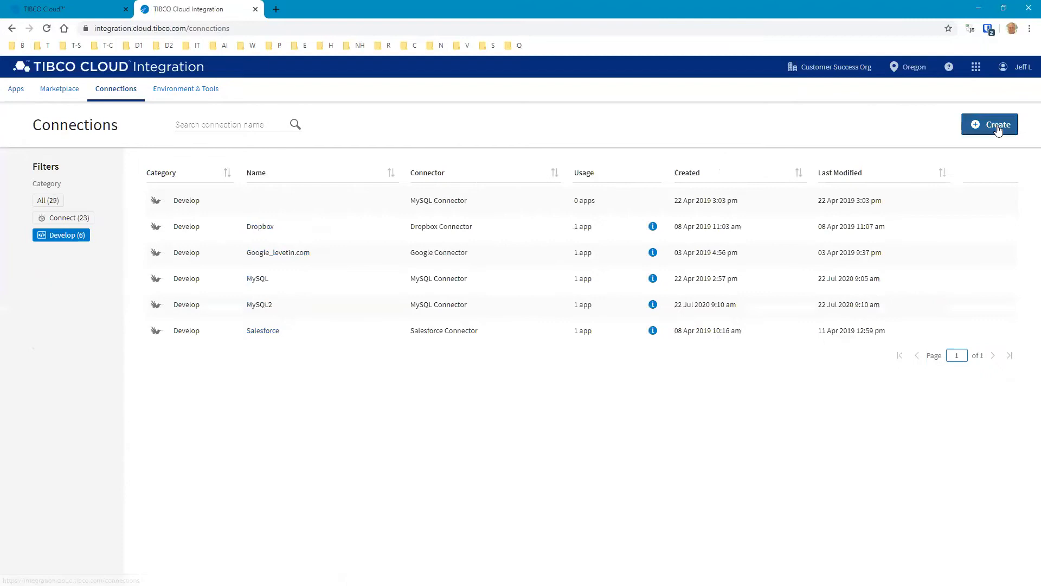
click(199, 306)
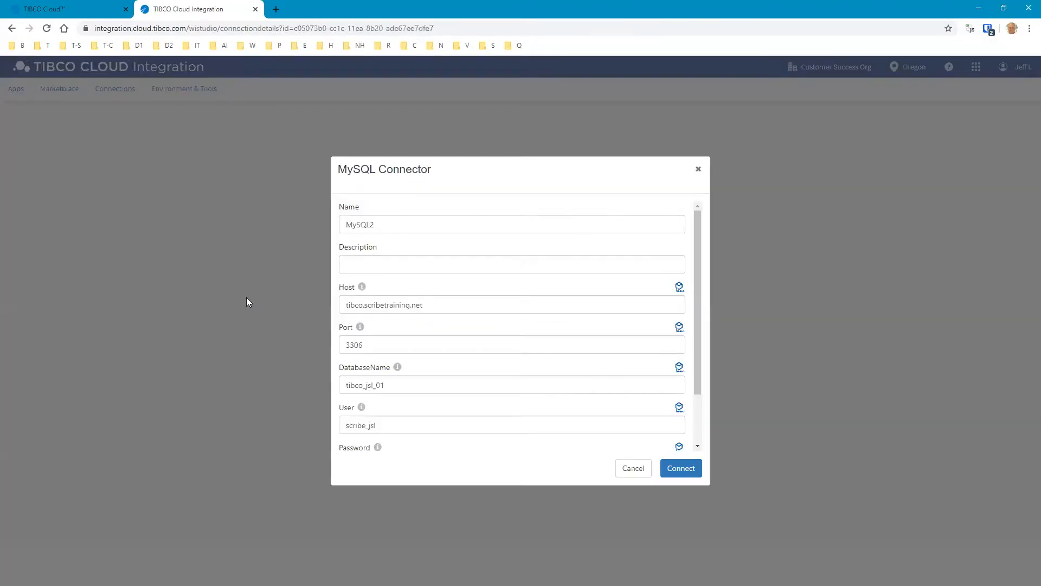
scroll(247, 298, down, 2)
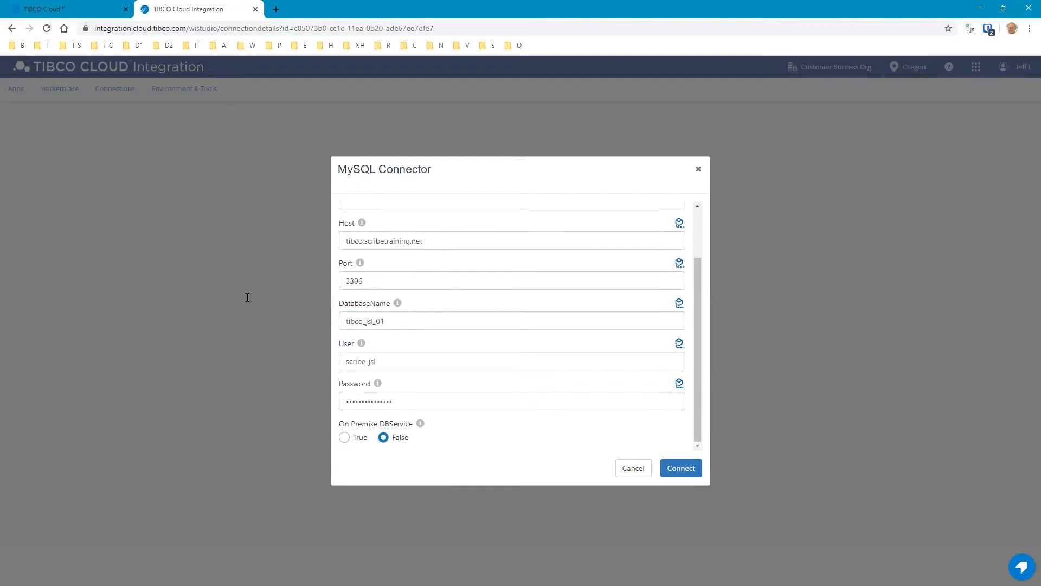
- Return to the apps list and open the MySQL_Tickets flow of the _02_REST_Examples app
click(27, 100)
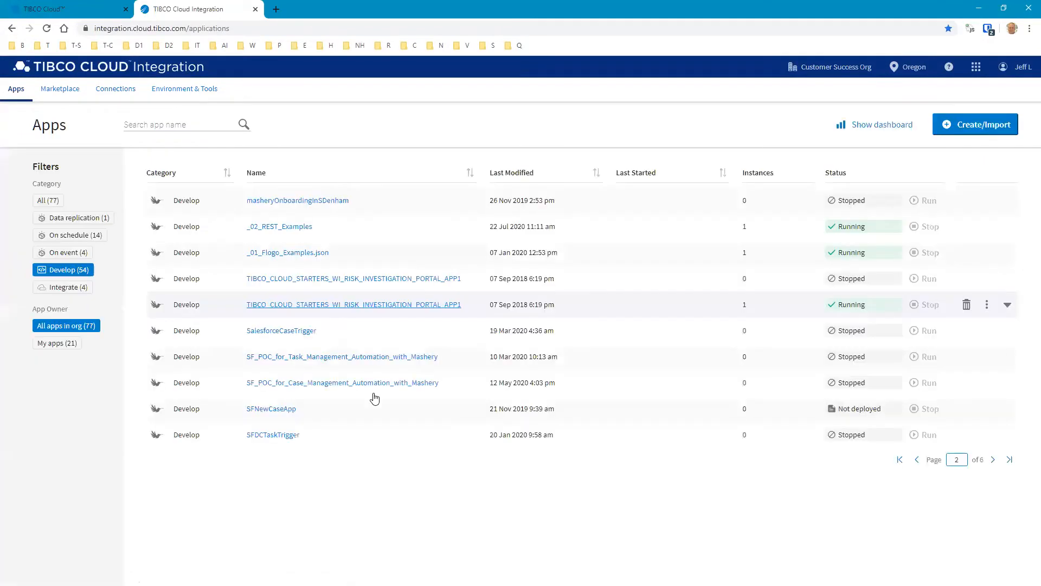
click(993, 460)
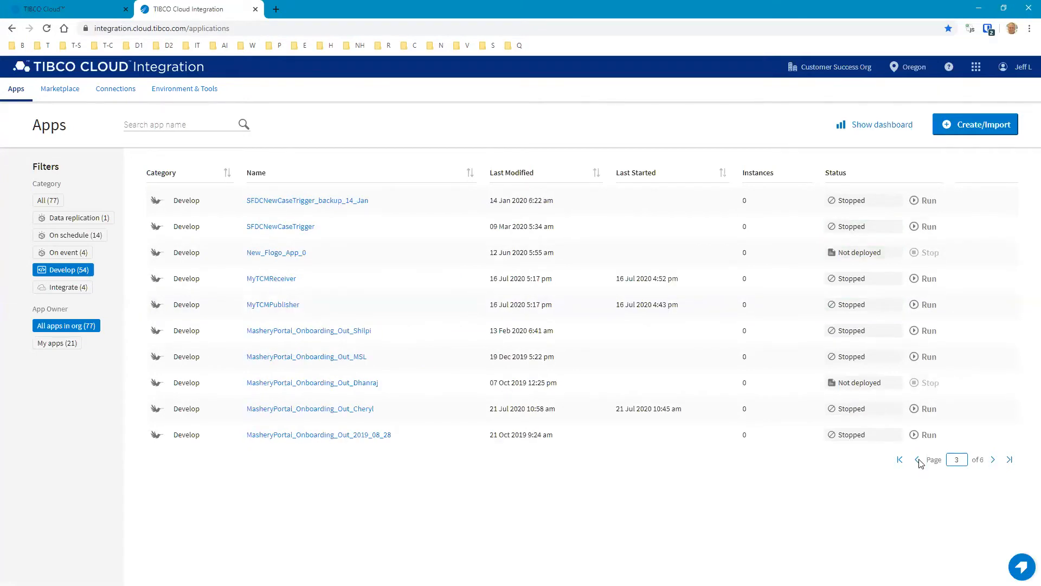
click(917, 460)
click(283, 228)
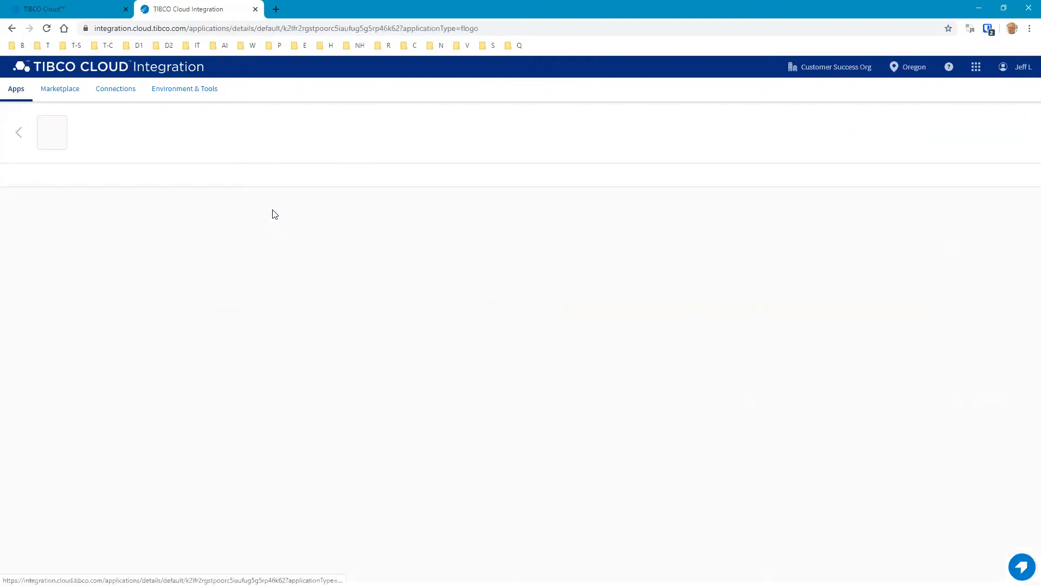
mouse_move(47, 259)
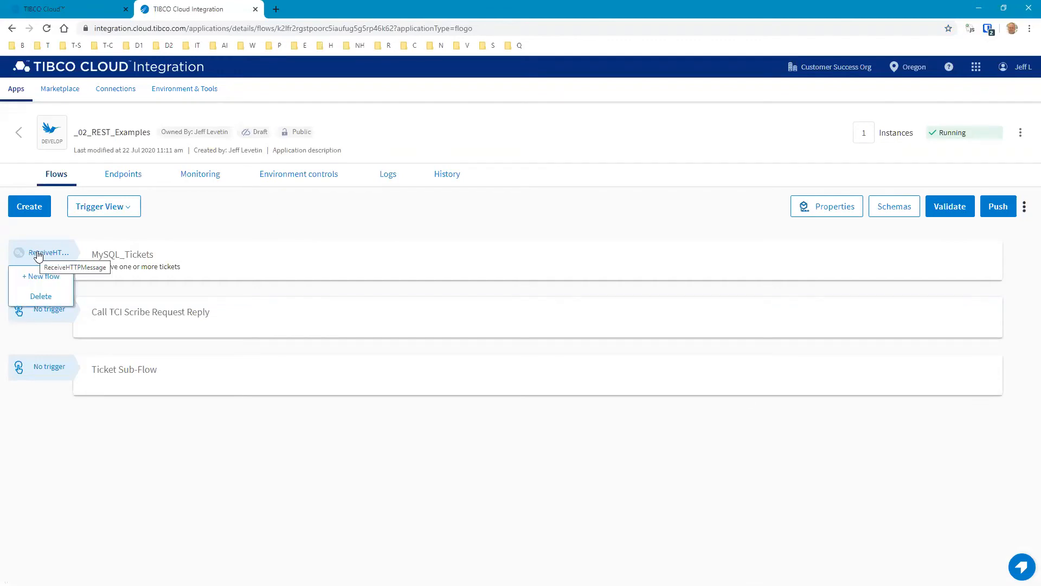
click(38, 254)
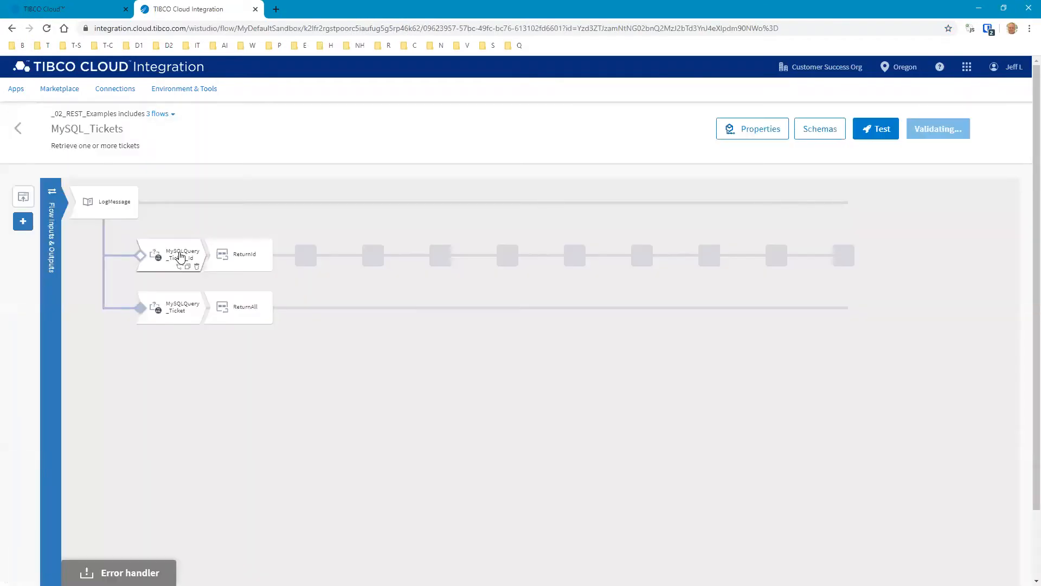
- Open the flow's ReceiveHTTPMessage trigger and review its port, method, path, query parameters and headers
click(181, 257)
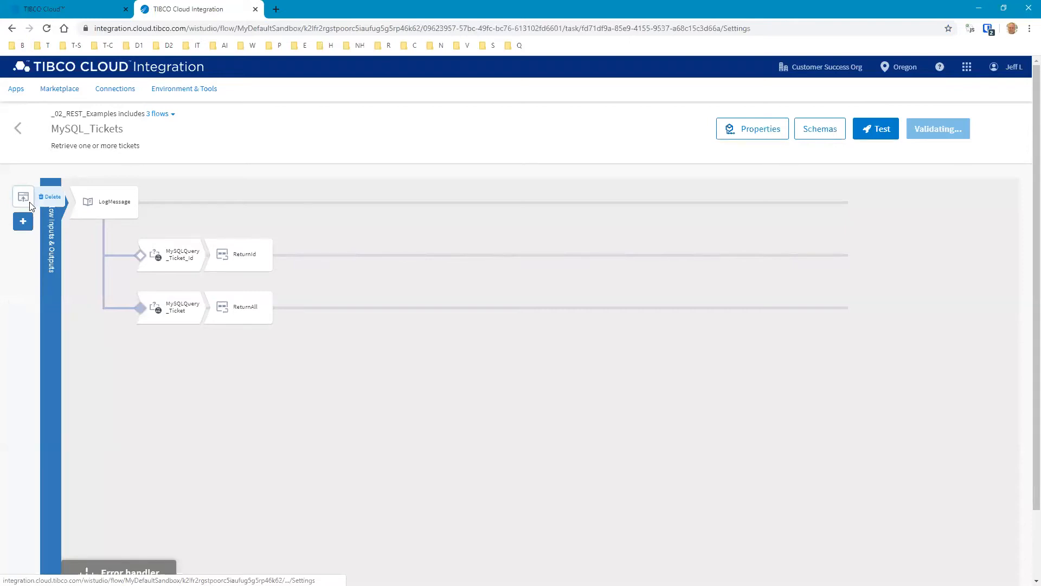
click(29, 202)
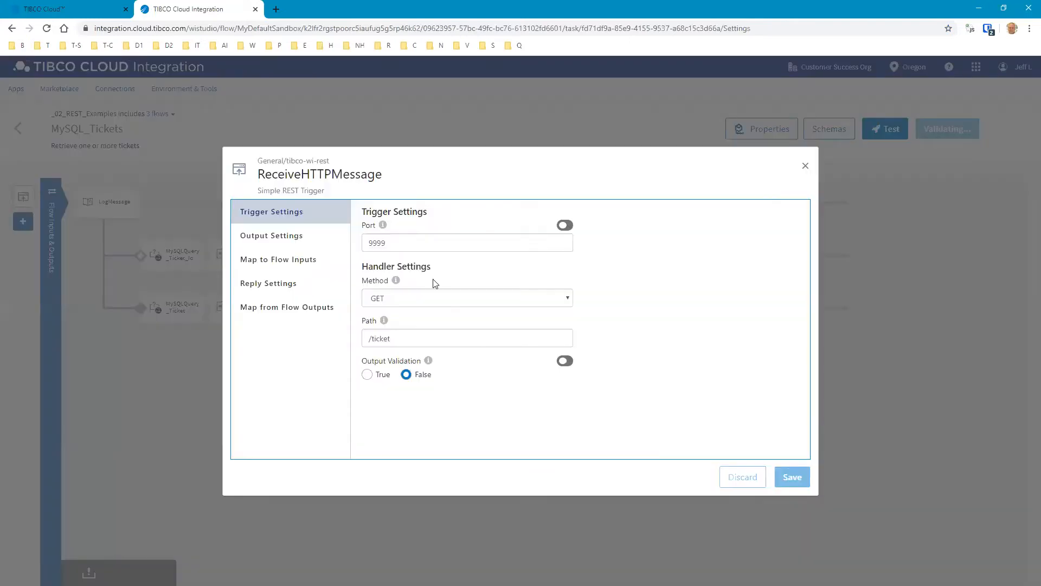
click(408, 338)
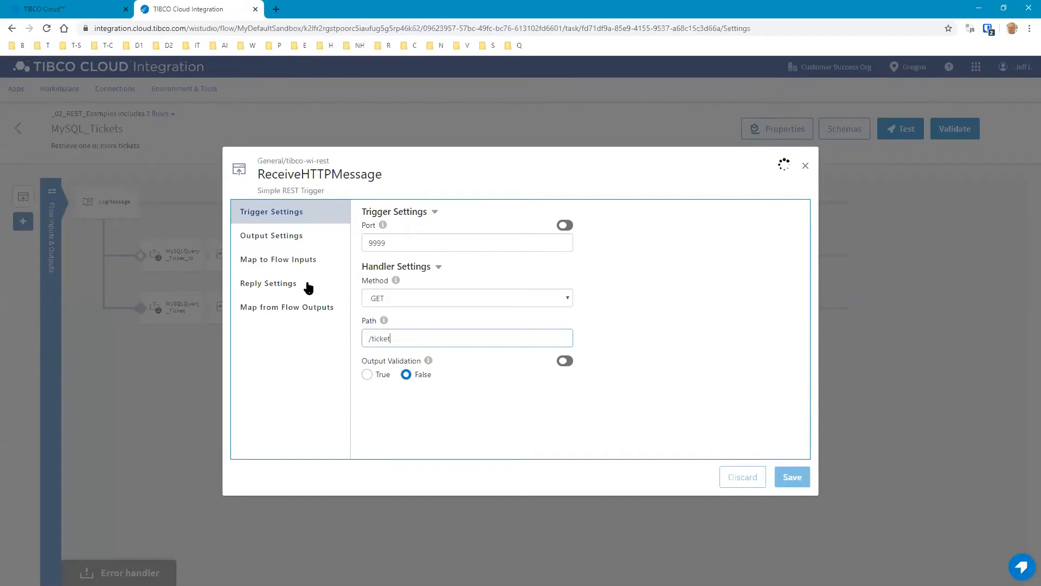
click(284, 240)
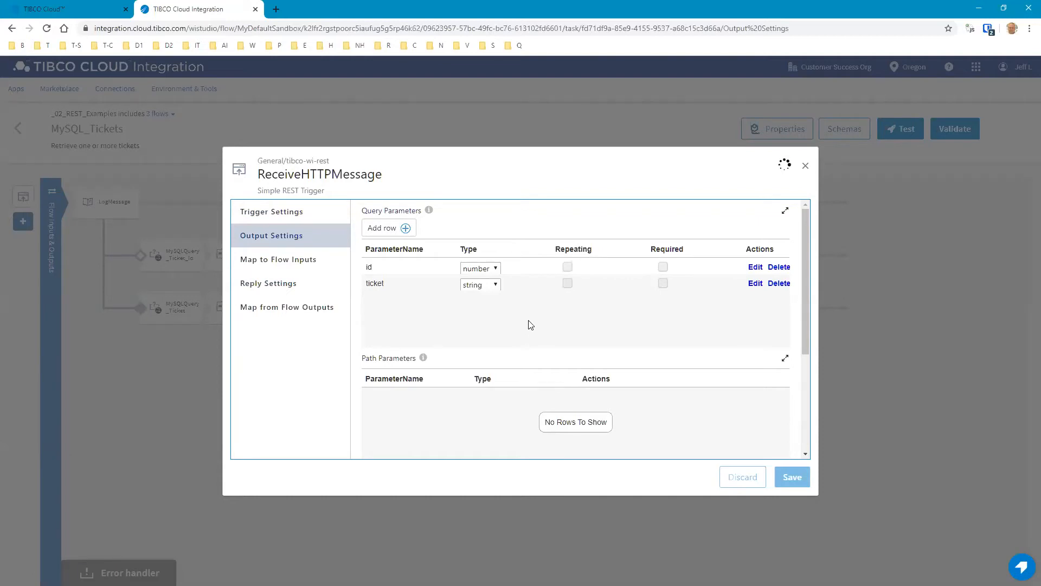
scroll(491, 337, down, 3)
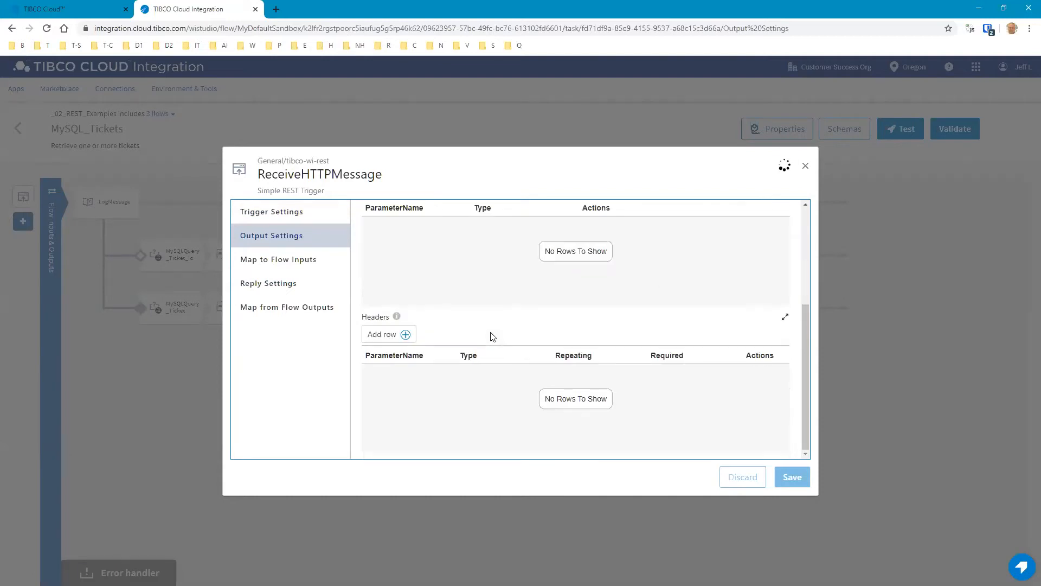
scroll(462, 314, up, 3)
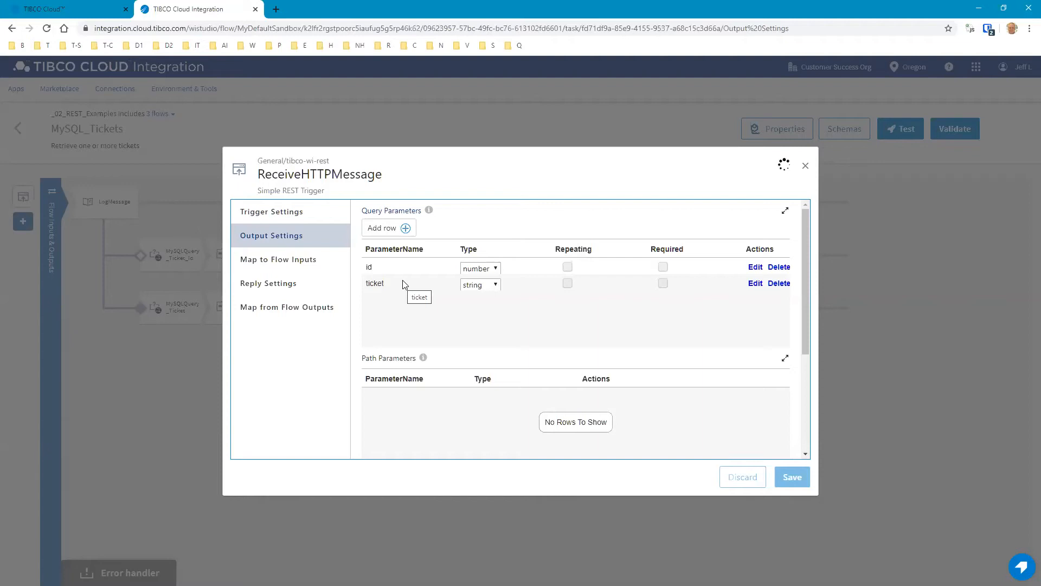
- Inspect how the trigger's id query parameter is mapped to the flow inputs, expanding queryParams in the trigger output
click(275, 259)
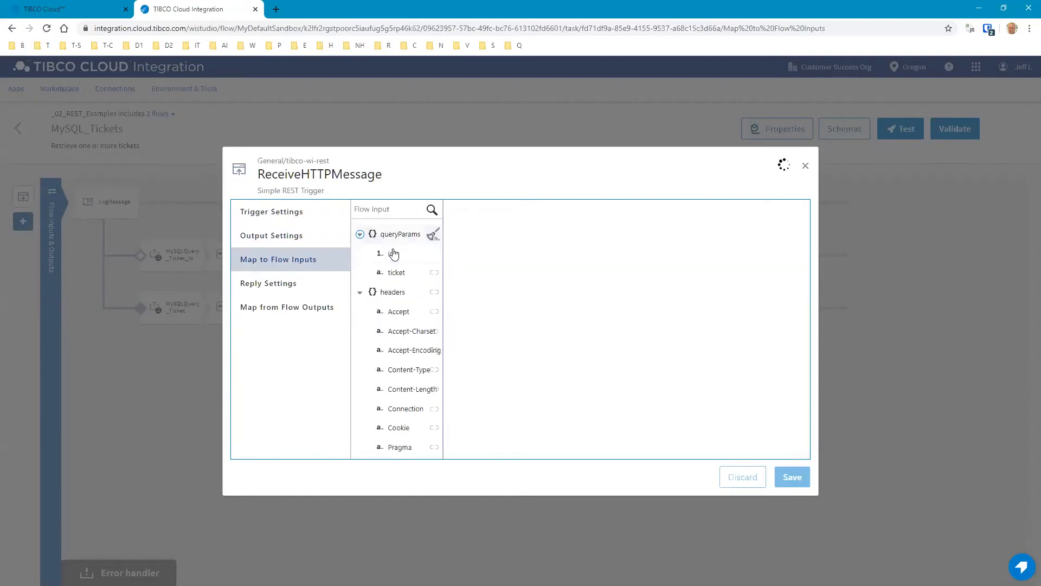
click(390, 254)
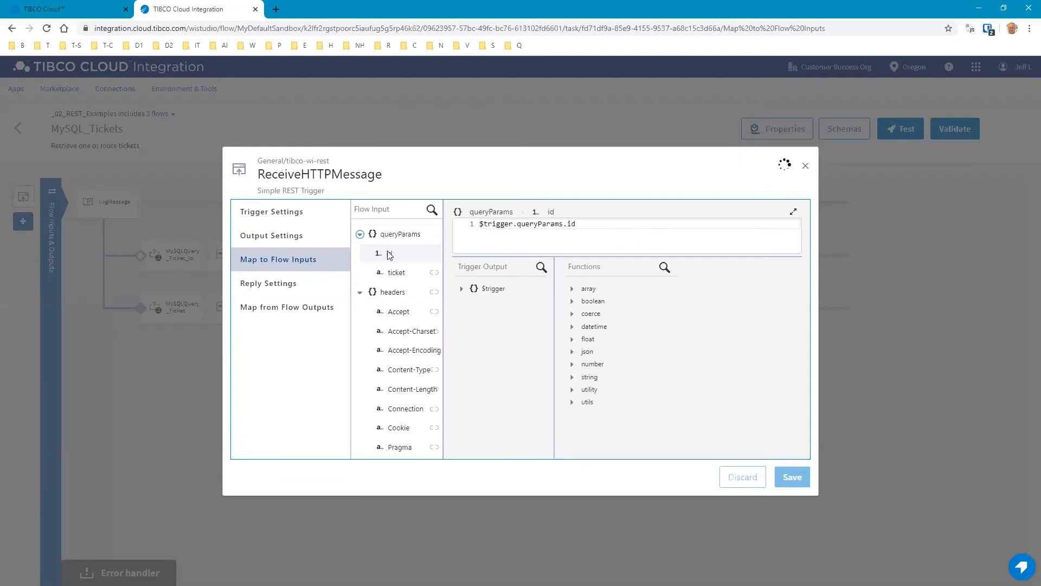
click(461, 289)
click(470, 304)
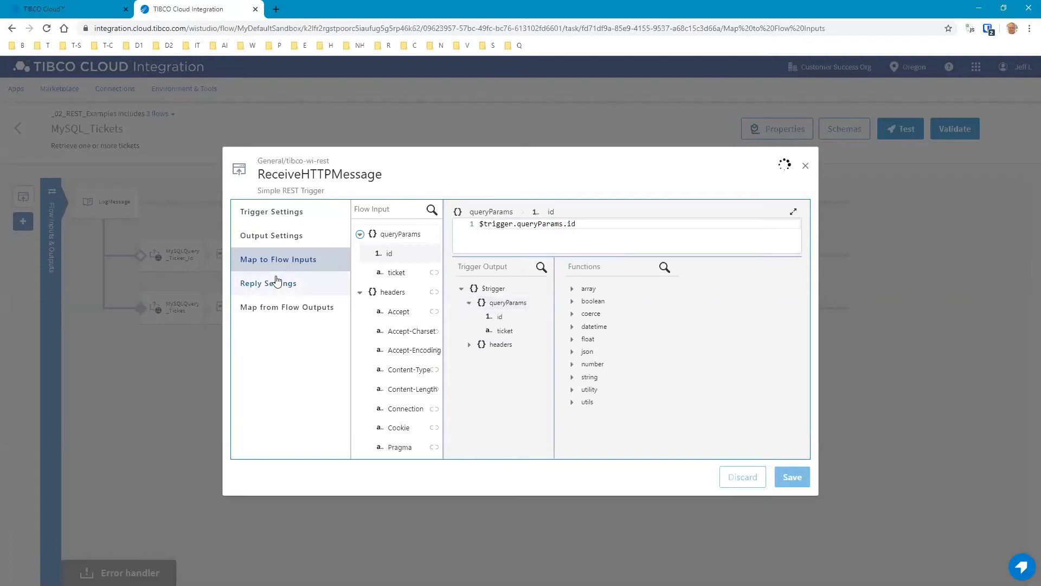
- Examine the trigger's full reply data schema in the enlarged editor and return to the reply settings
click(270, 284)
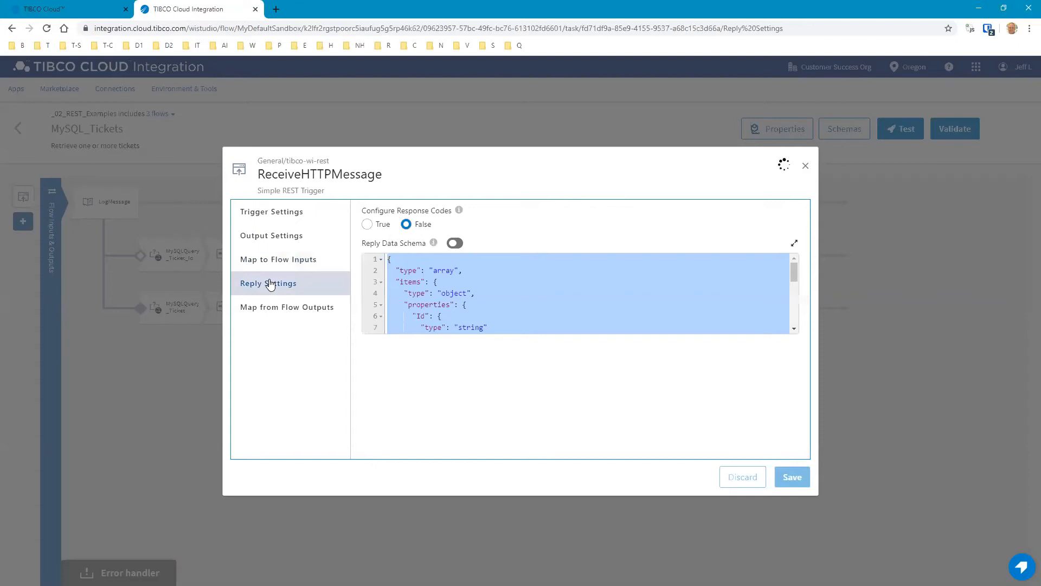
click(794, 245)
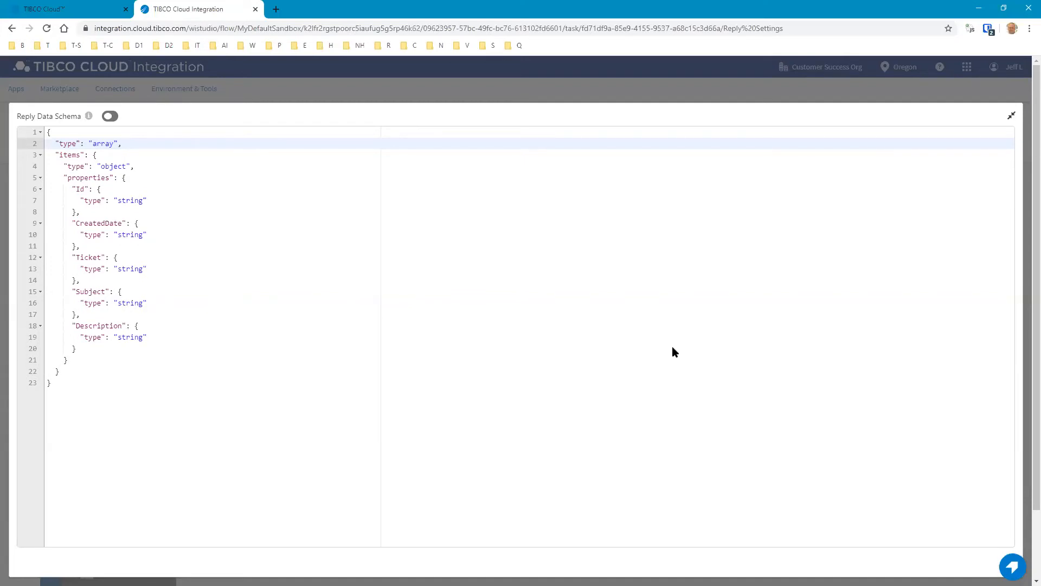
key(ctrl+a)
key(Escape)
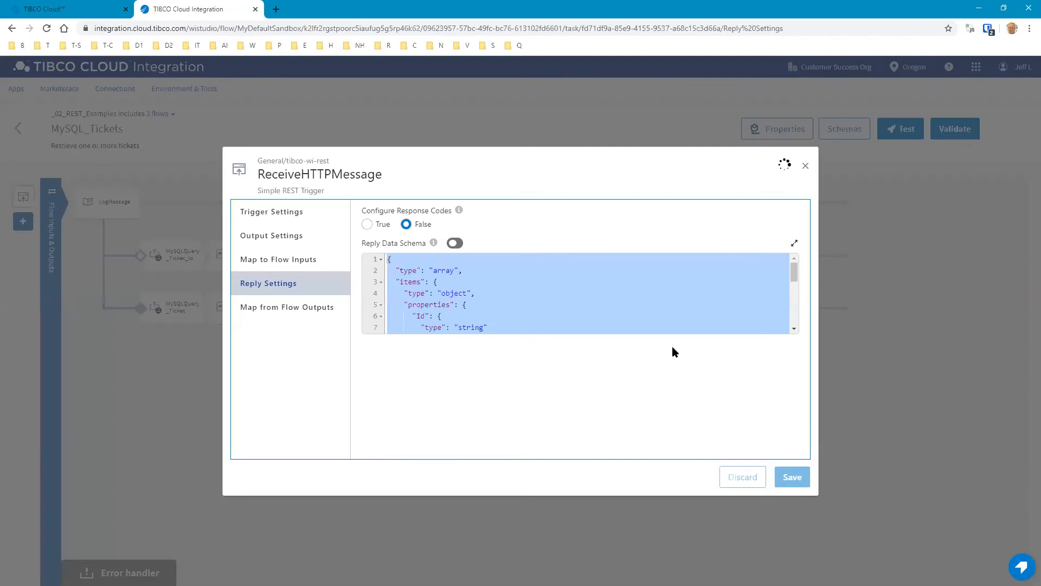
- Review the trigger's reply mappings from the flow outputs for Id, CreatedDate, Subject and Description
click(303, 309)
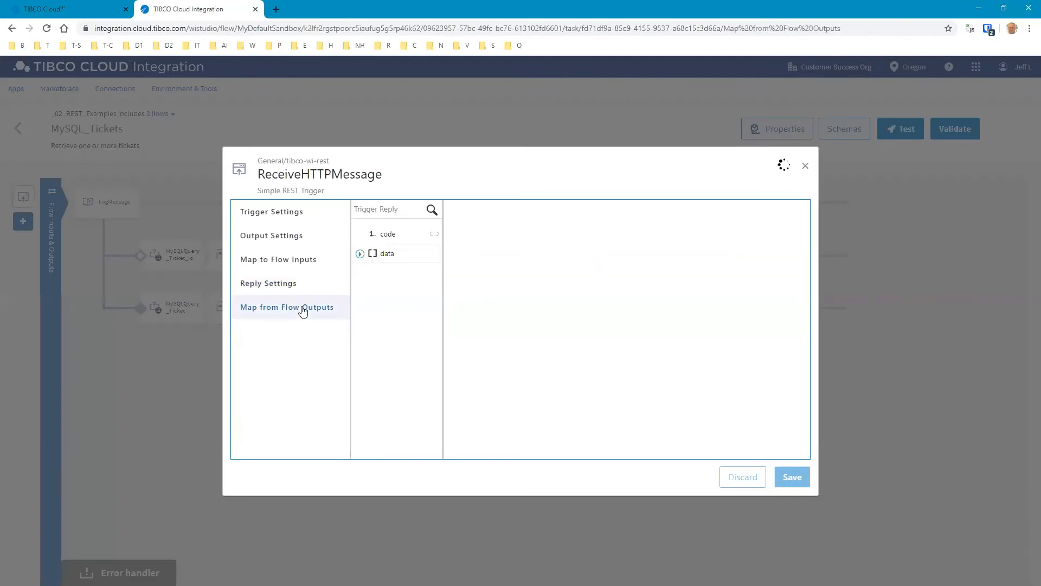
click(360, 254)
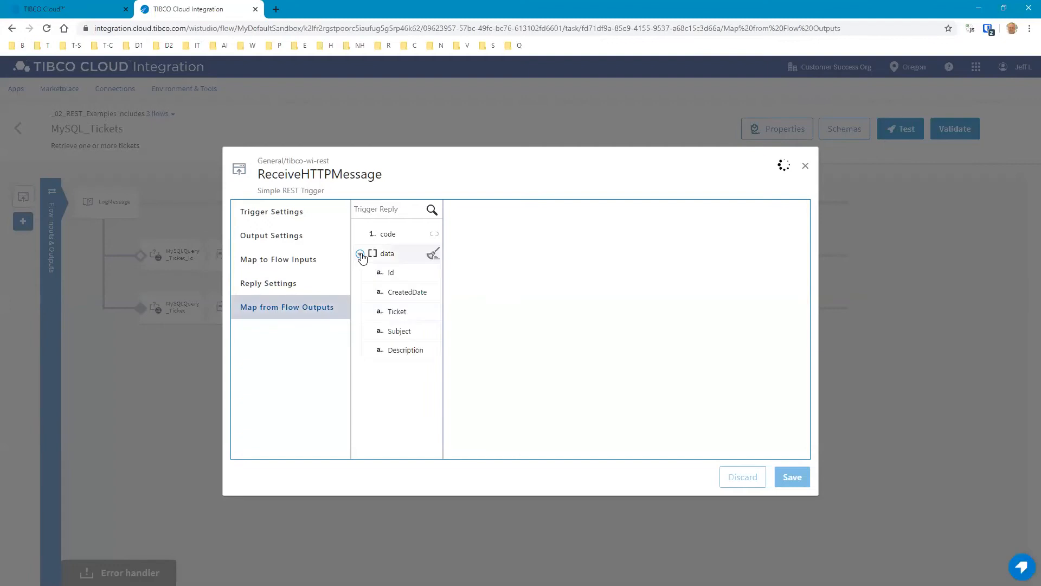
click(392, 275)
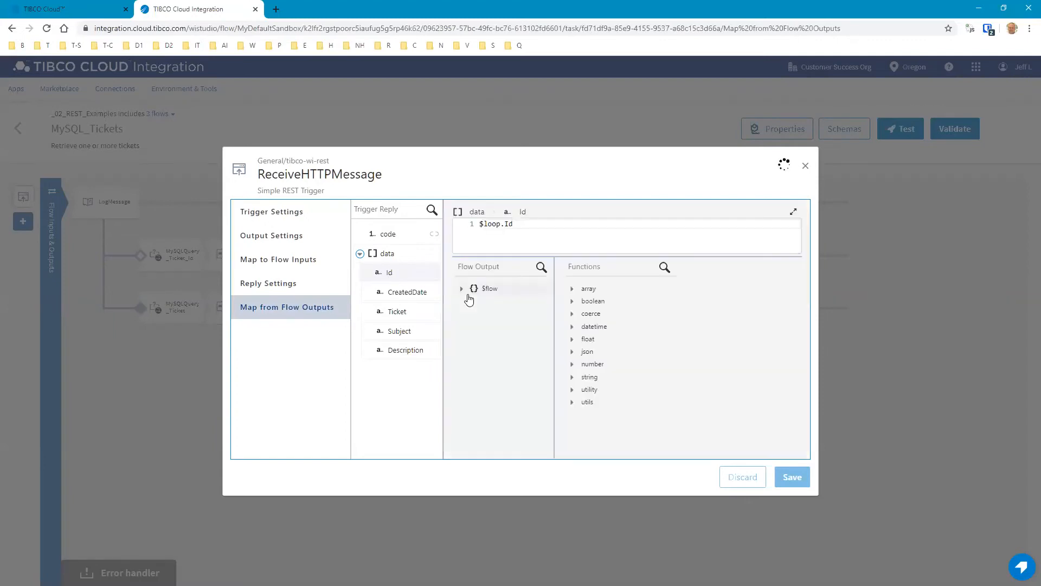
click(398, 295)
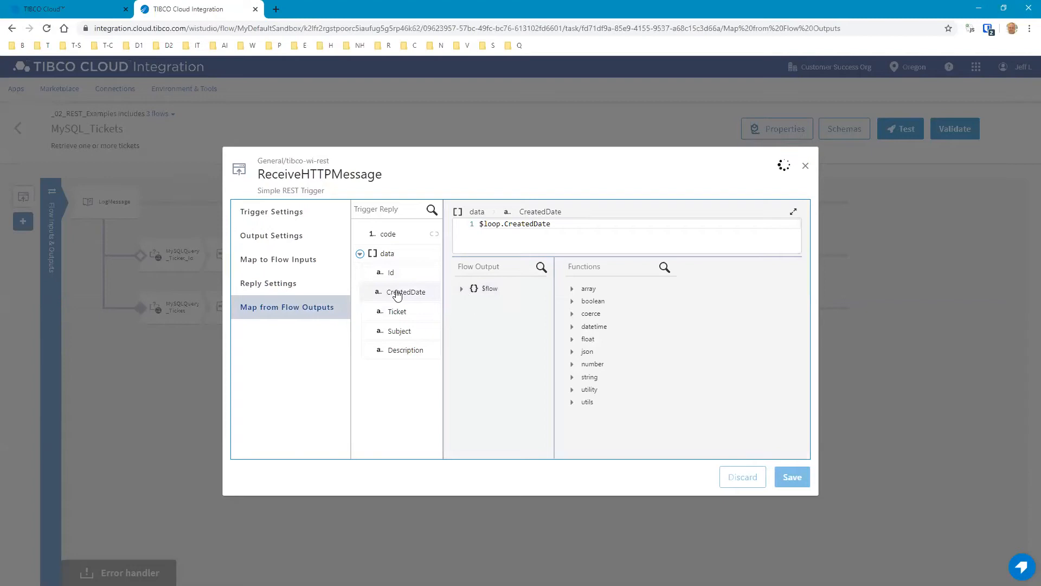
click(399, 331)
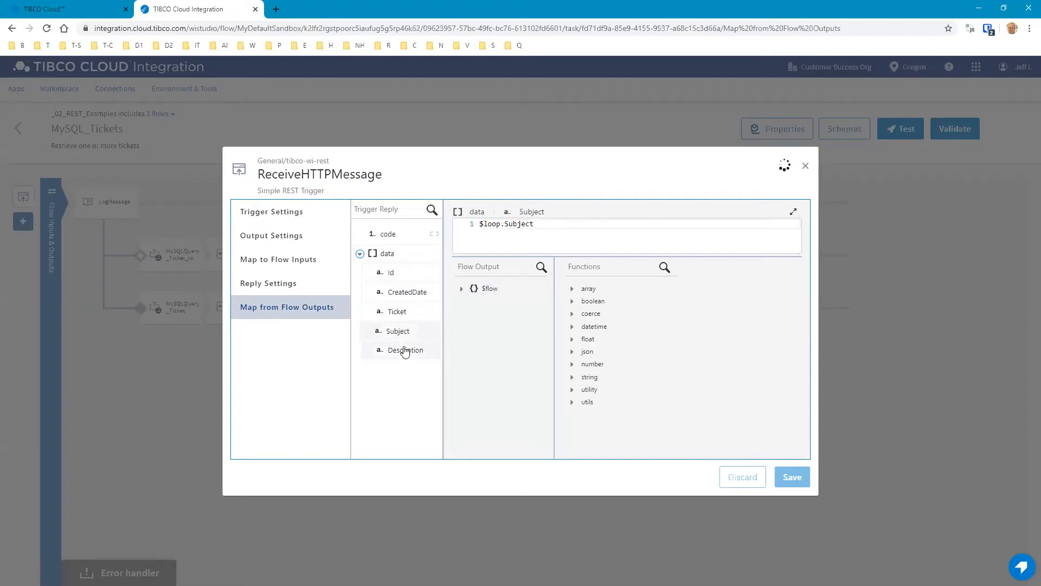
click(405, 351)
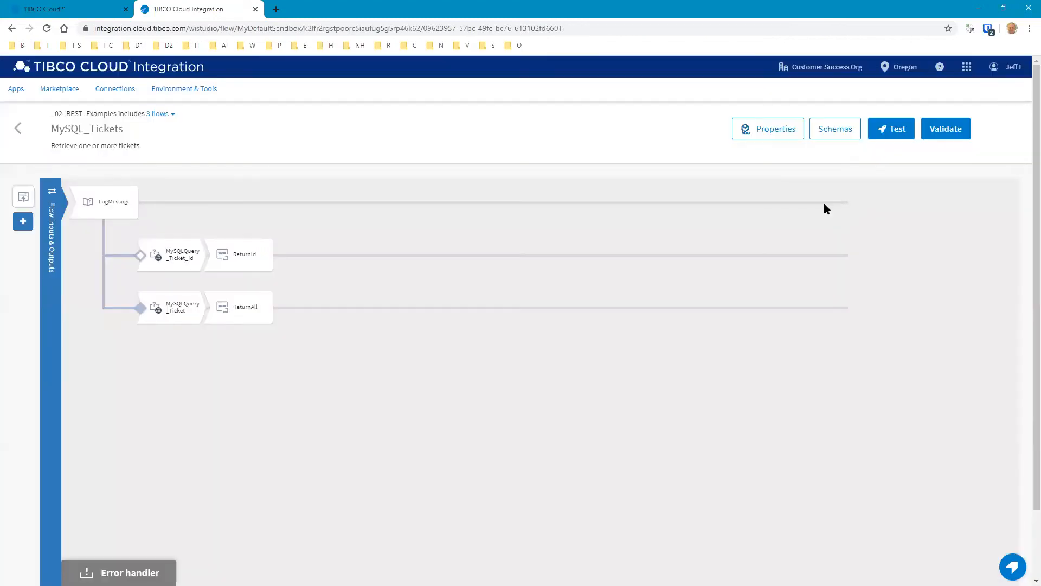
- Review the JSON schema of the MySQL_Tickets flow's input parameters and collapse it again
mouse_move(824, 206)
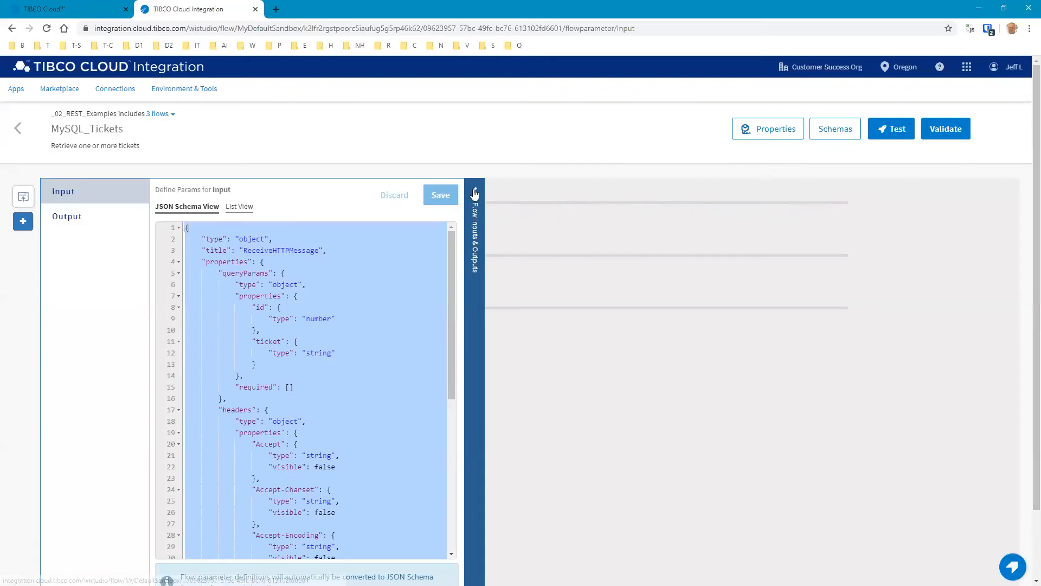
click(448, 203)
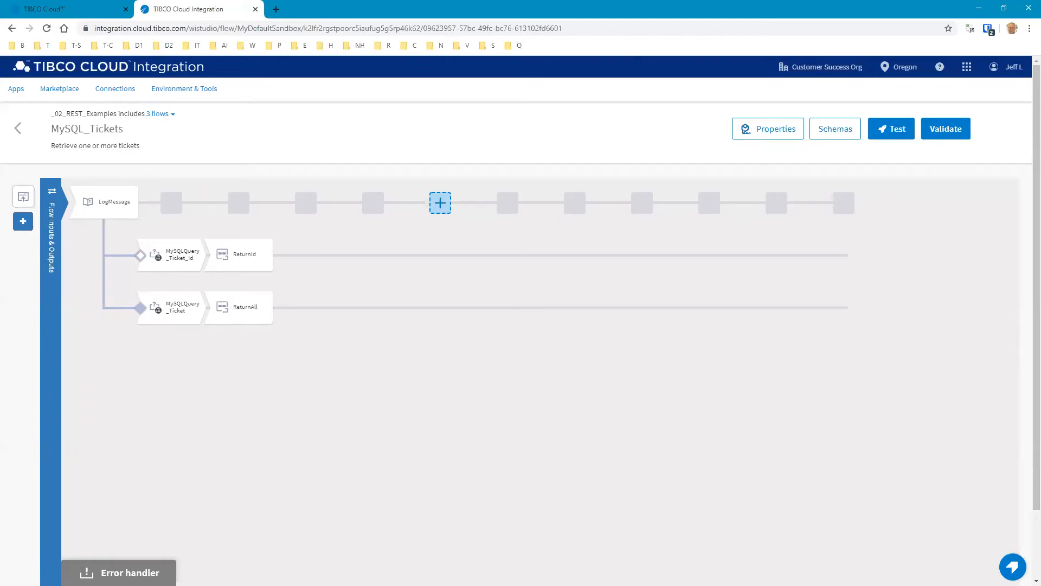
key(alt+Tab)
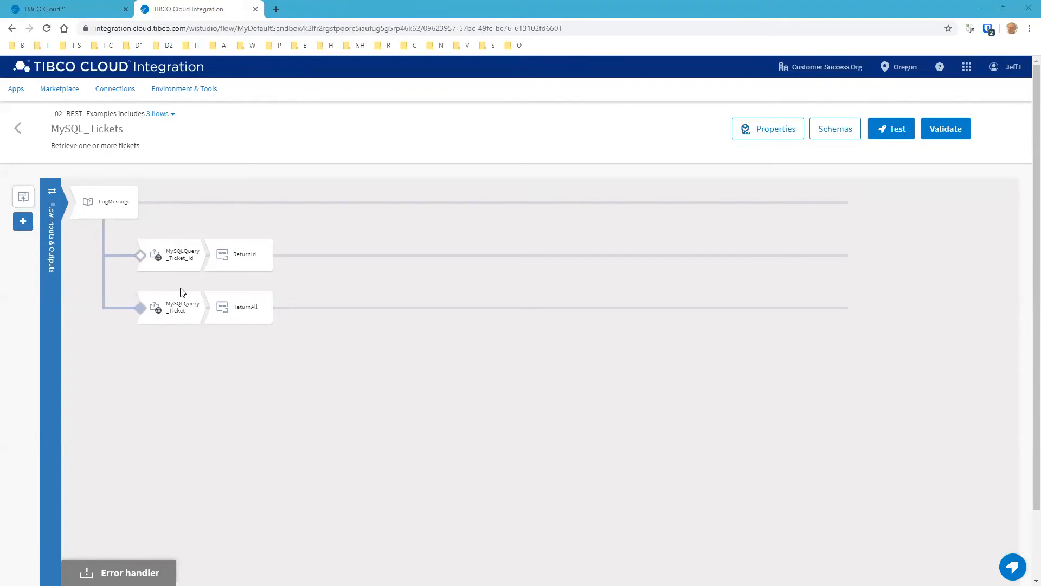
- Open the LogMessage activity and review its log settings and input mapping
mouse_move(98, 211)
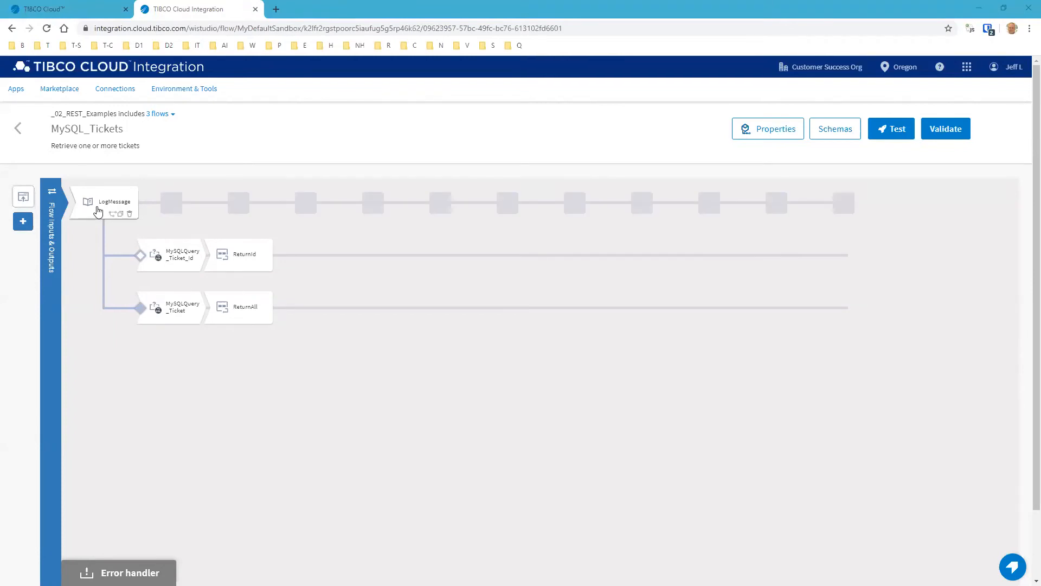
click(93, 209)
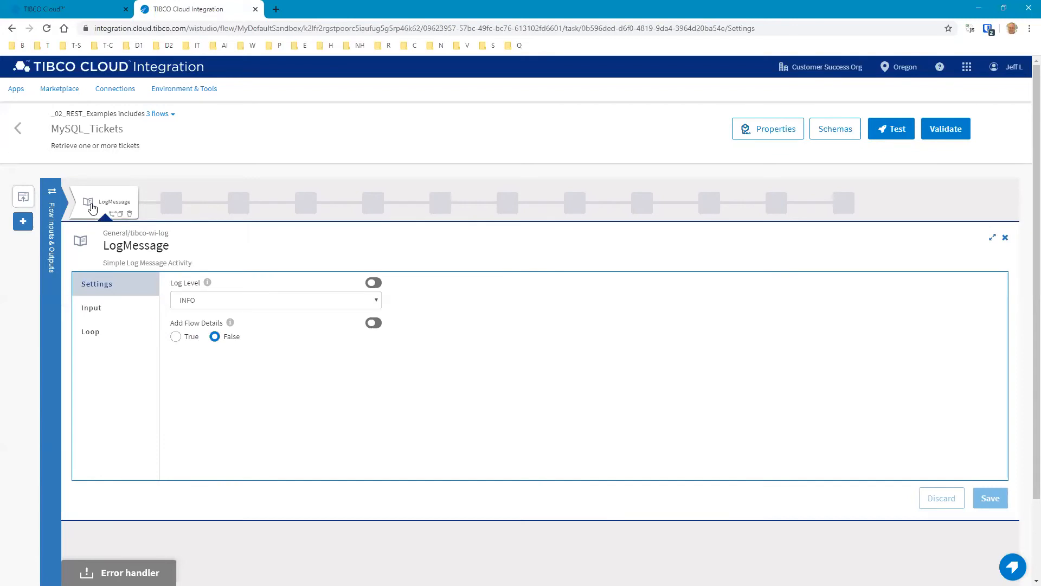
click(94, 308)
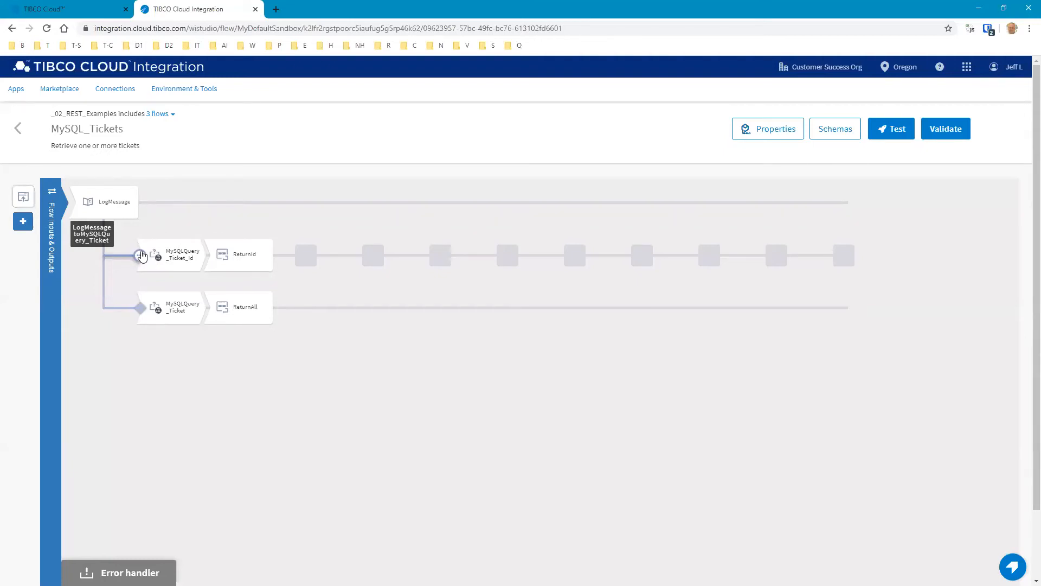
- Review the condition expression of the LogMessagetoMySQLQuery_Ticket branch and cancel its mapping settings
click(139, 257)
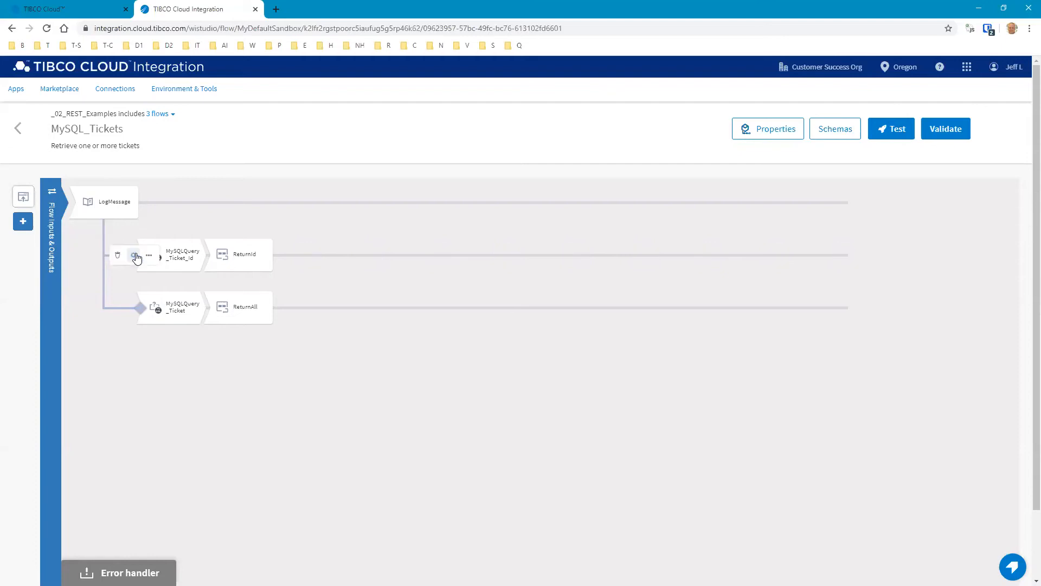
click(135, 256)
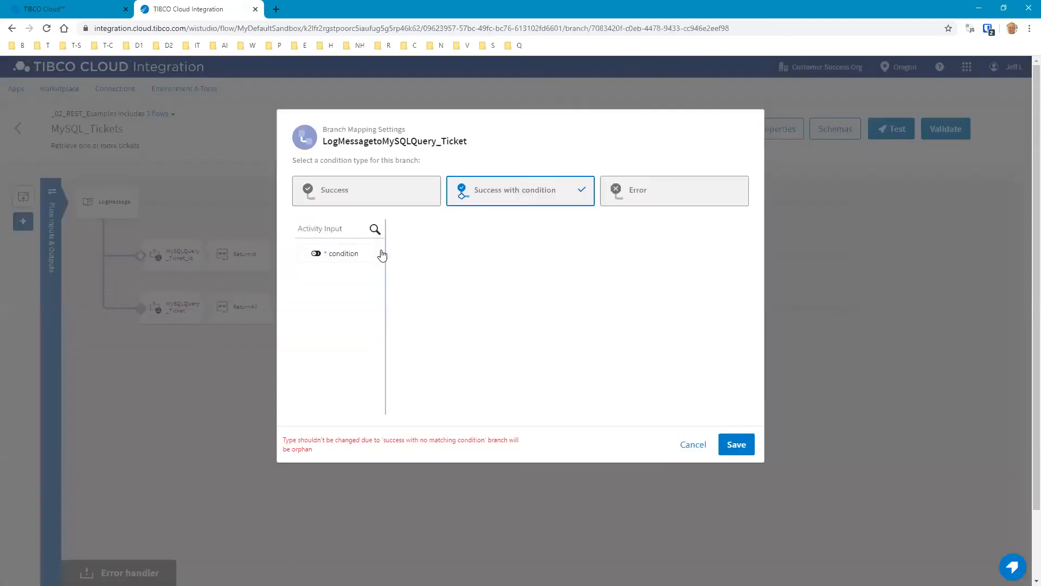
click(350, 257)
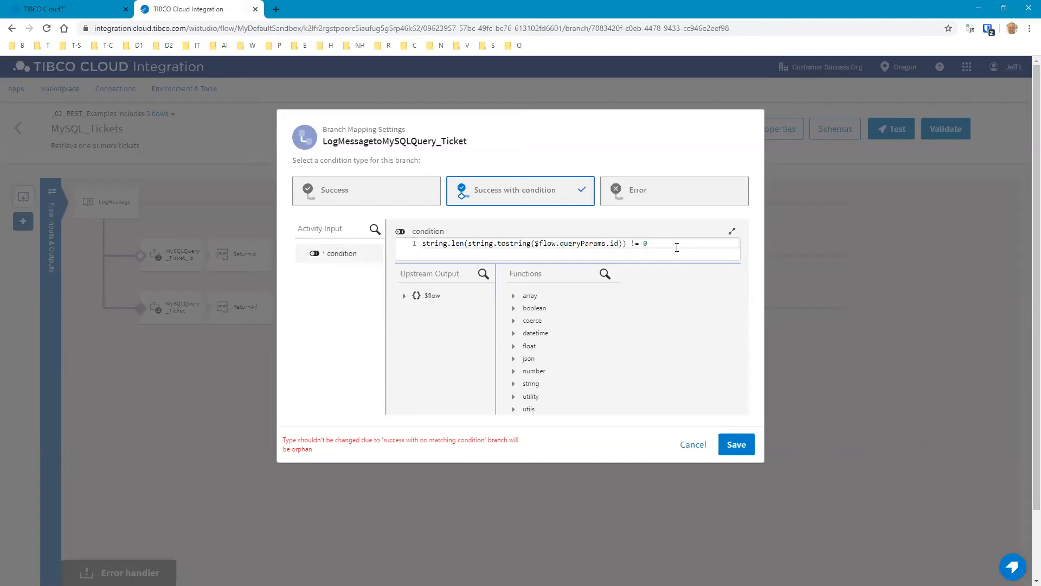
click(694, 447)
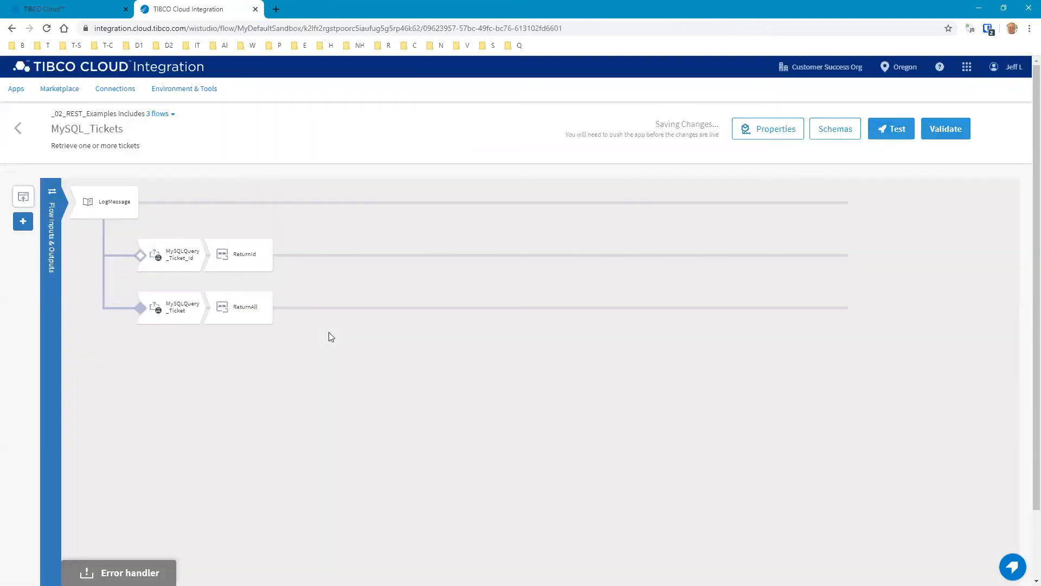
- Open the MySQLQuery_Ticket_Id activity and review its connection, query with field list, input parameters and output records
click(178, 255)
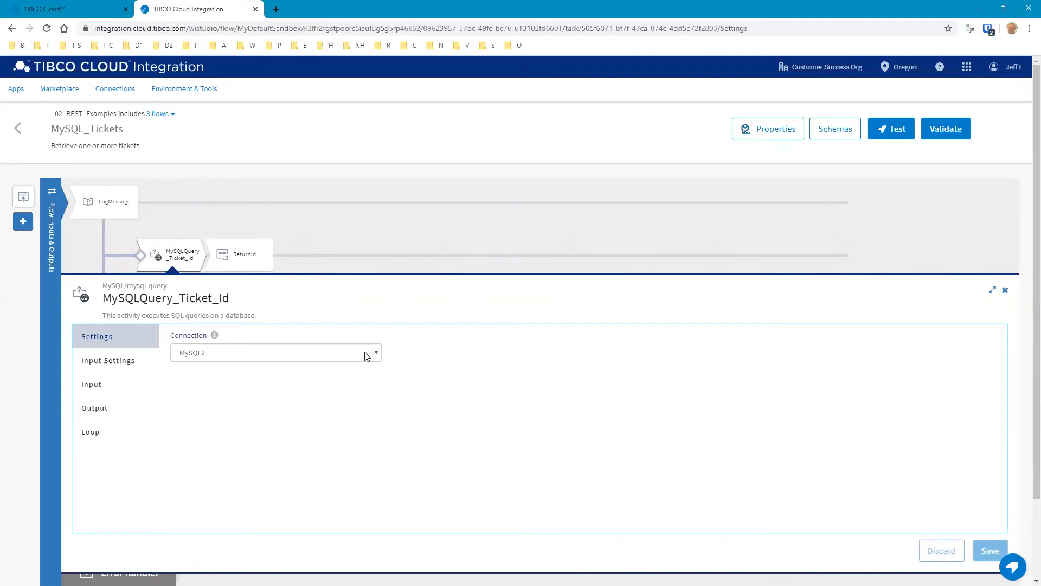
click(107, 363)
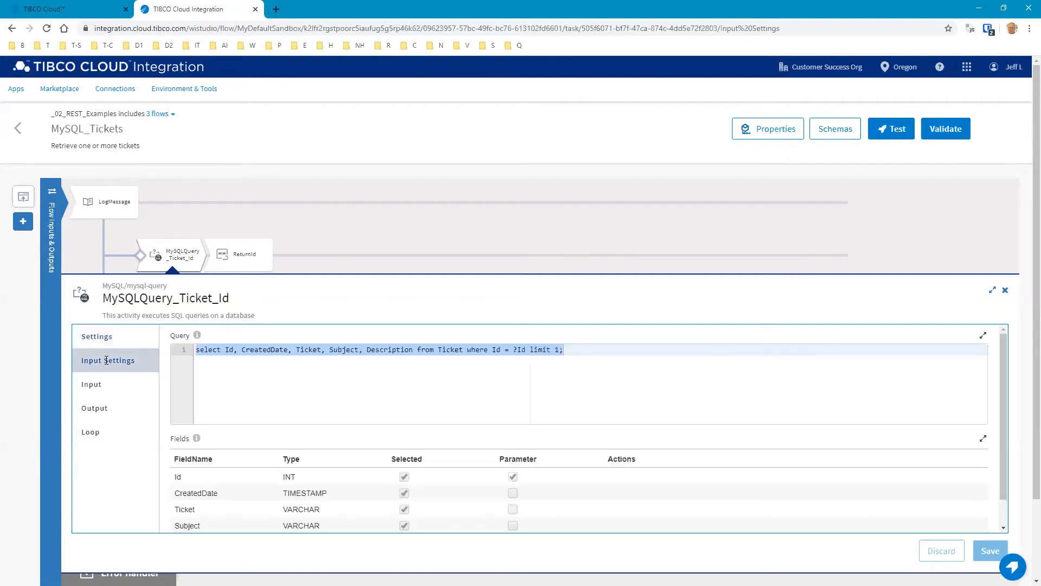
mouse_move(1004, 473)
mouse_down()
mouse_move(1005, 497)
mouse_move(1004, 474)
mouse_up()
scroll(528, 413, down, 1)
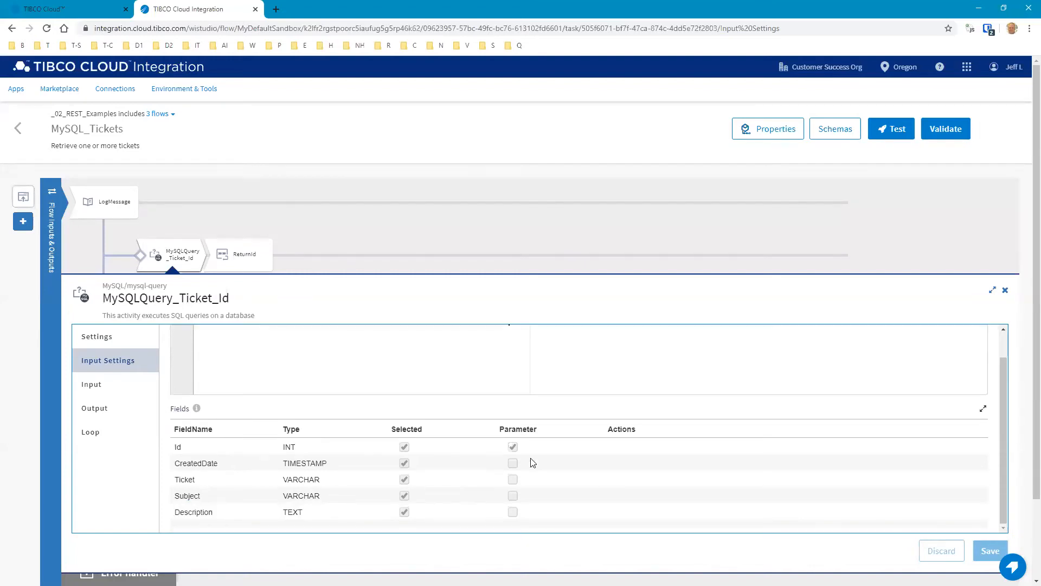
click(96, 386)
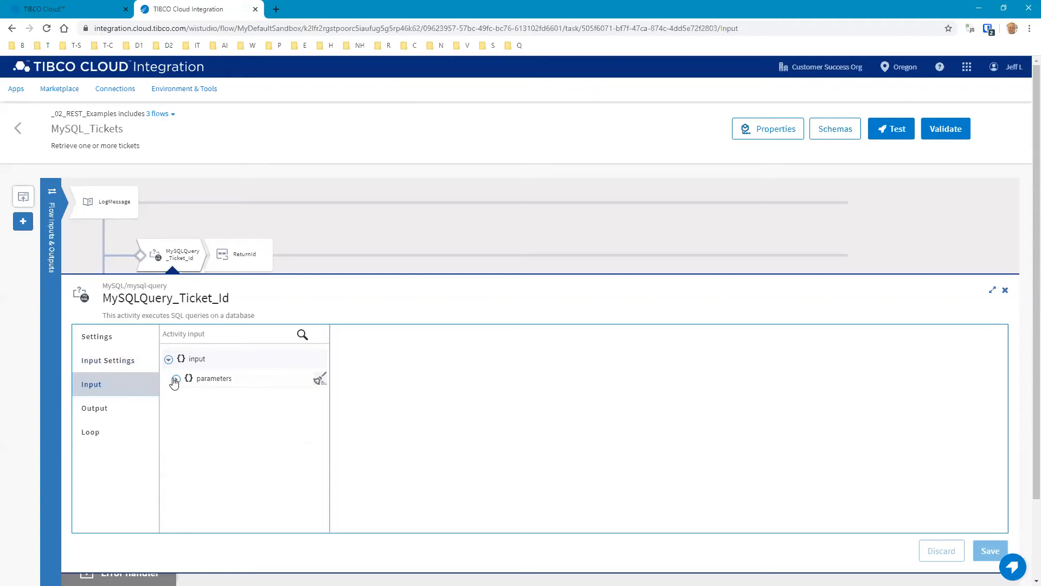
click(96, 410)
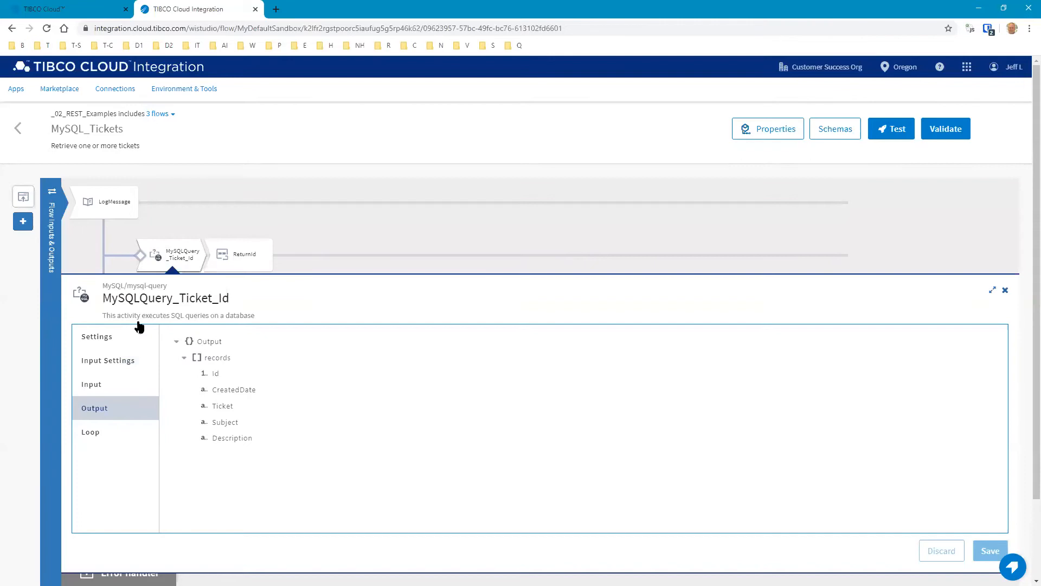
- Recheck the connection, SQL query and field list of MySQLQuery_Ticket_Id and close the activity
click(131, 334)
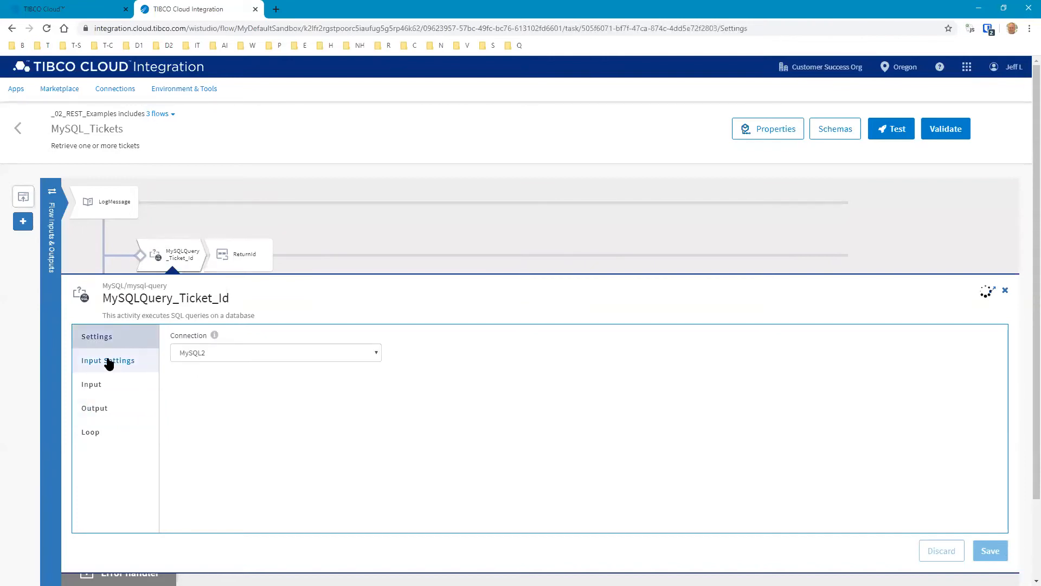
click(108, 363)
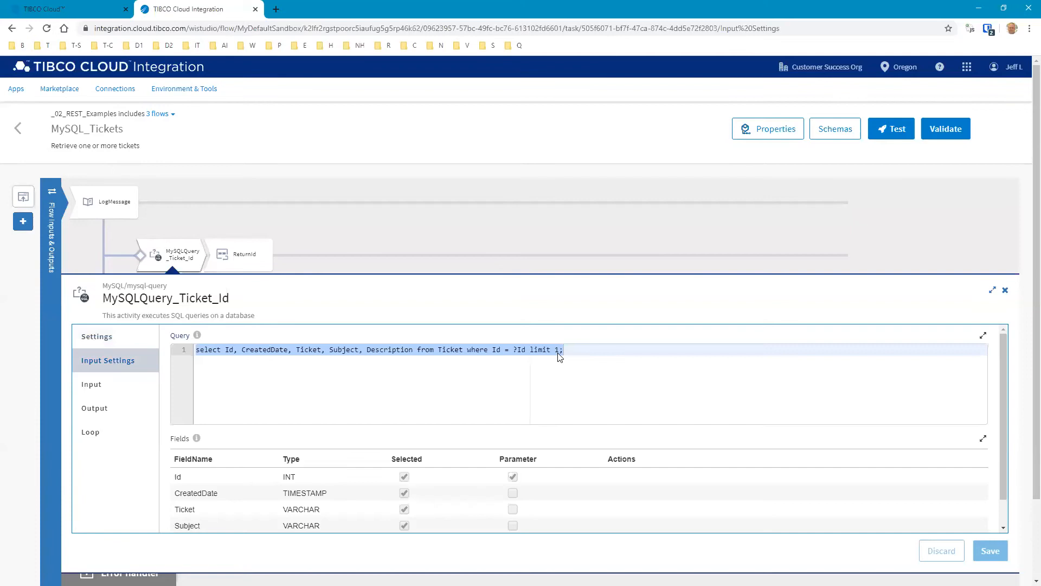
scroll(228, 464, down, 1)
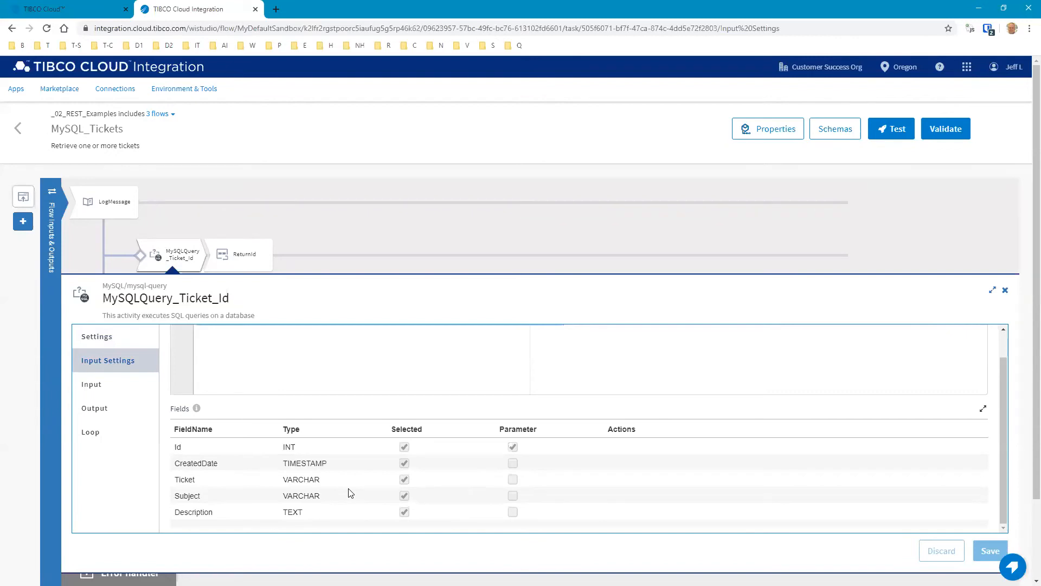
click(1005, 291)
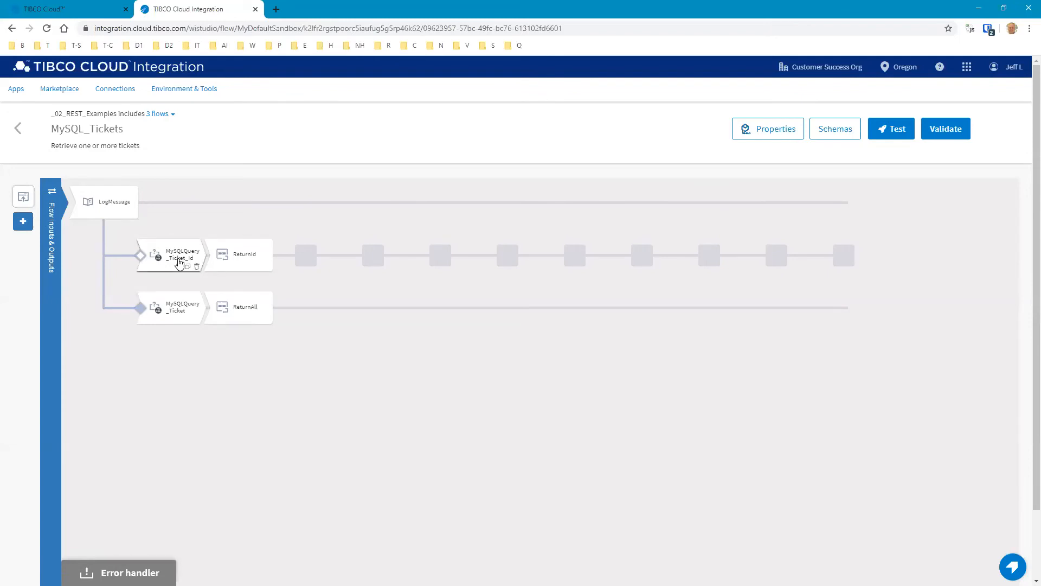
- Review the ReturnId activity's output mappings for the data fields Id, CreatedDate, Ticket and Subject, and close it
click(245, 251)
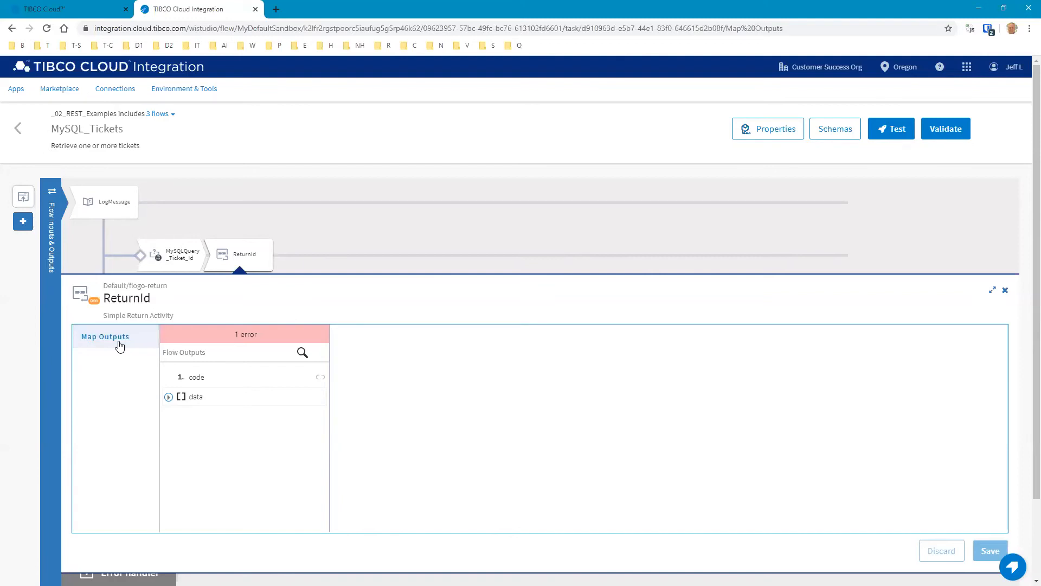
click(168, 396)
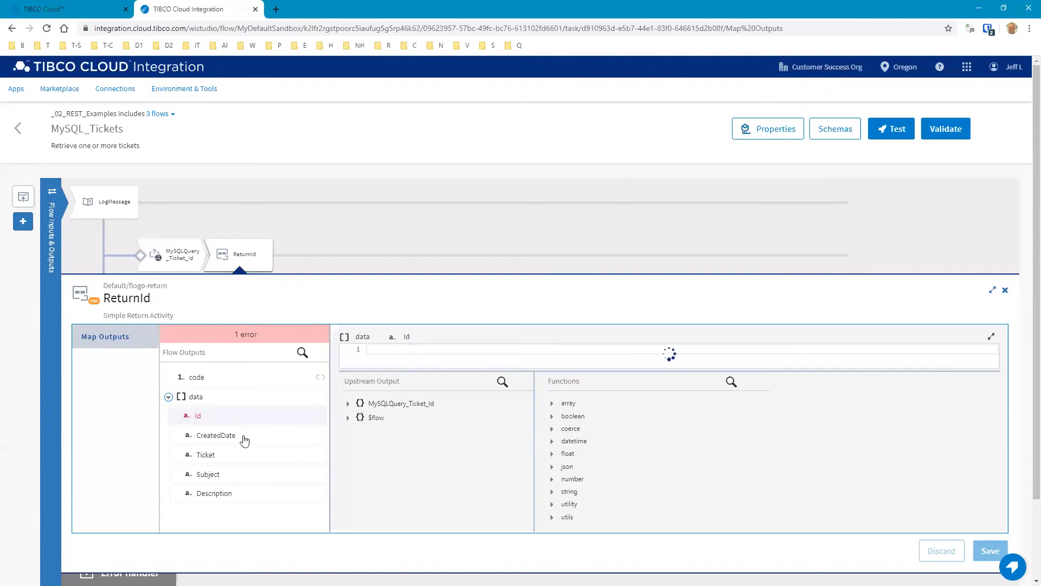
click(245, 440)
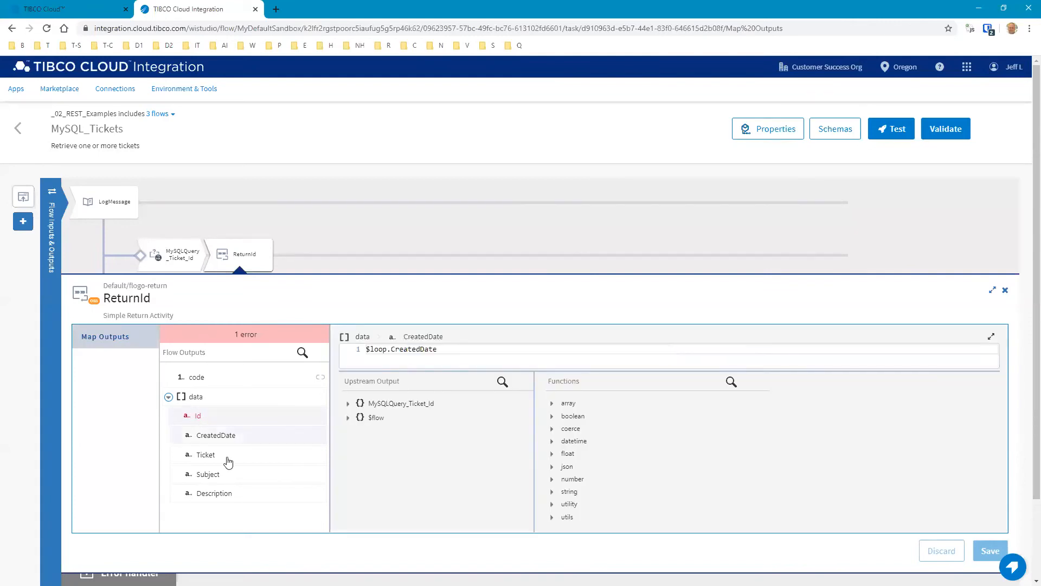
click(228, 462)
click(217, 474)
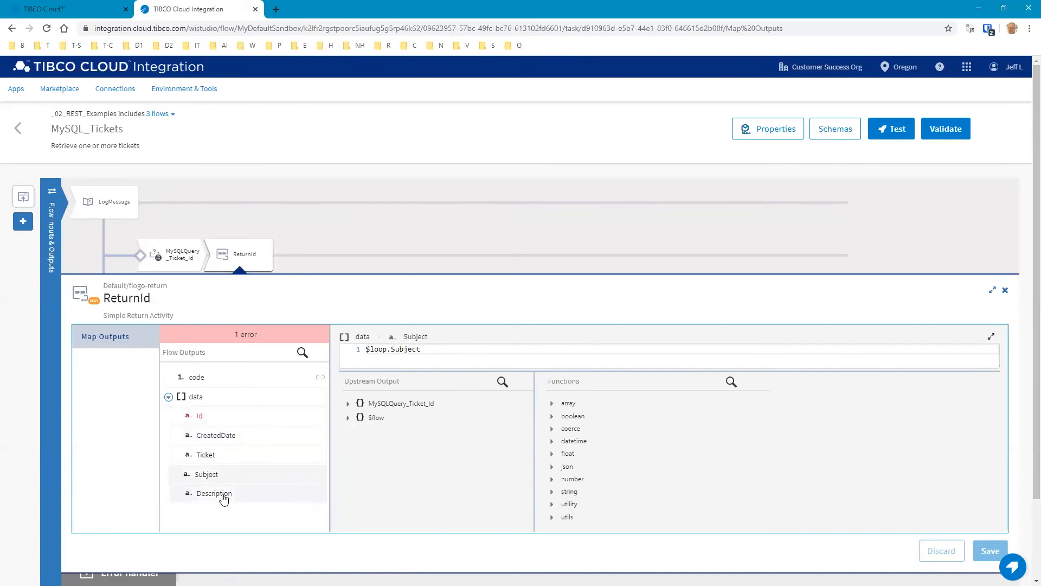
key(Escape)
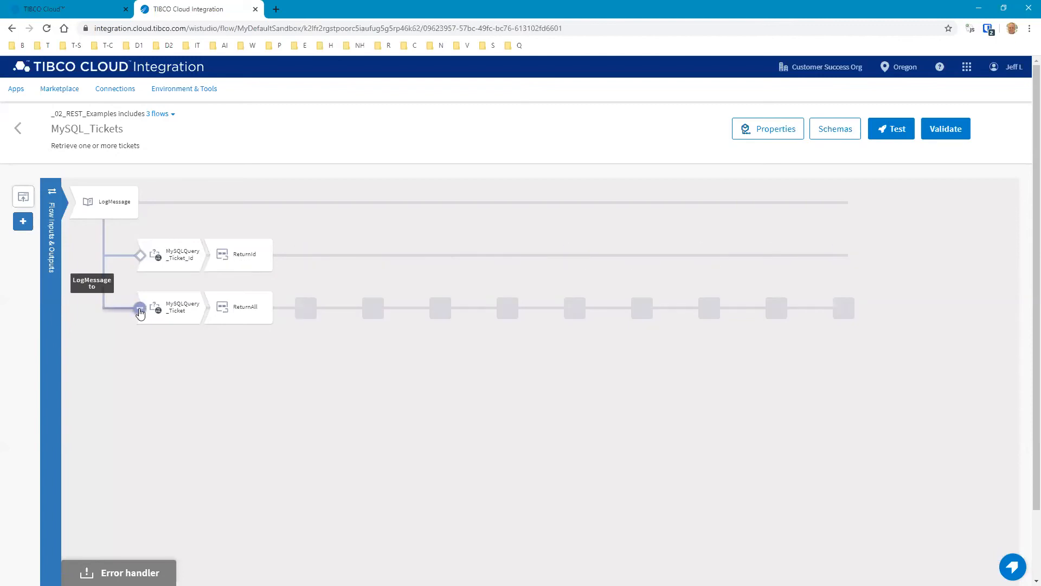
- Open the MySQLQuery_Ticket activity and review its connection, query, input and output
click(176, 303)
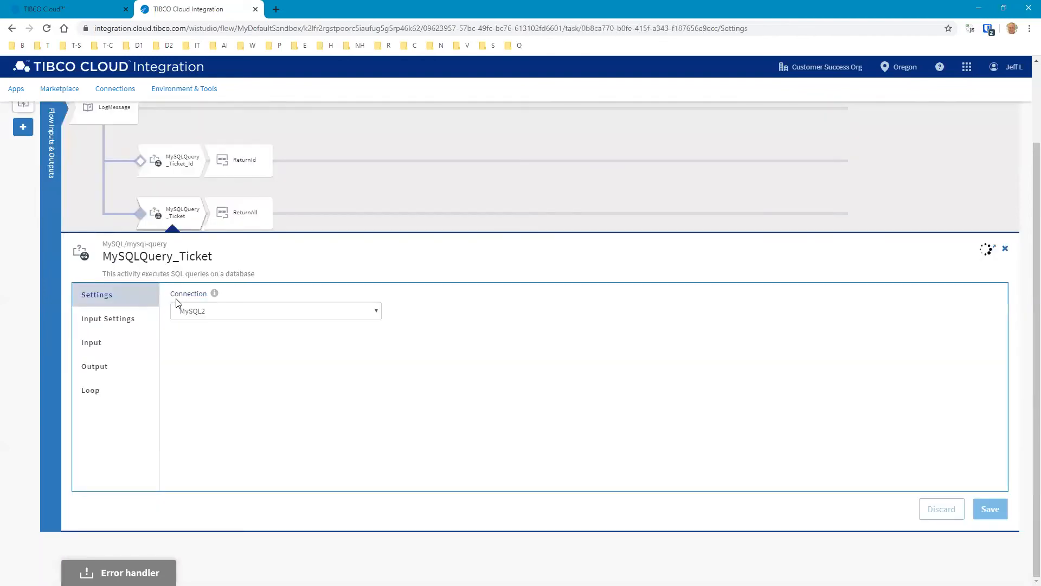
click(106, 324)
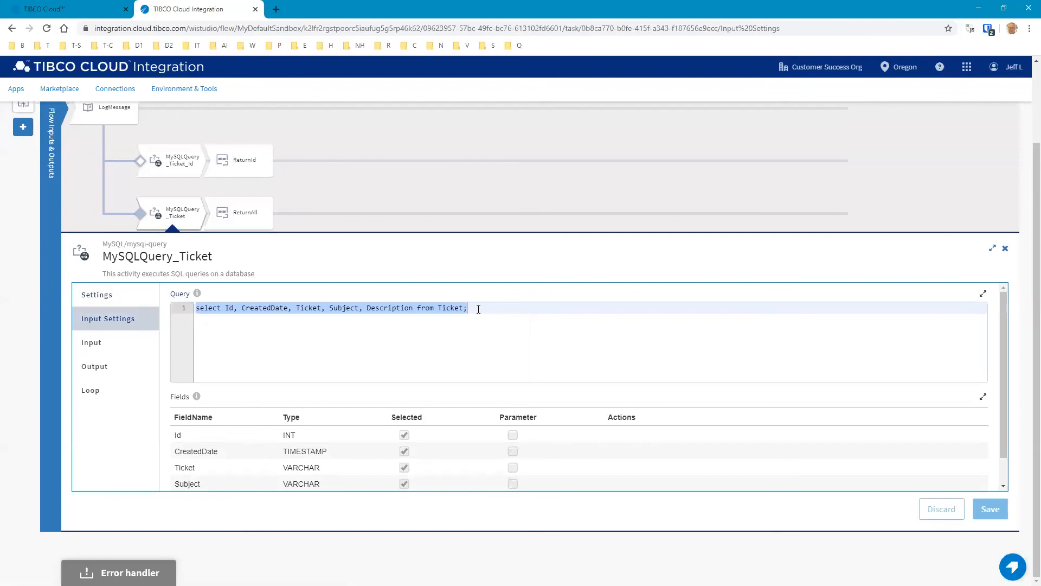
click(98, 344)
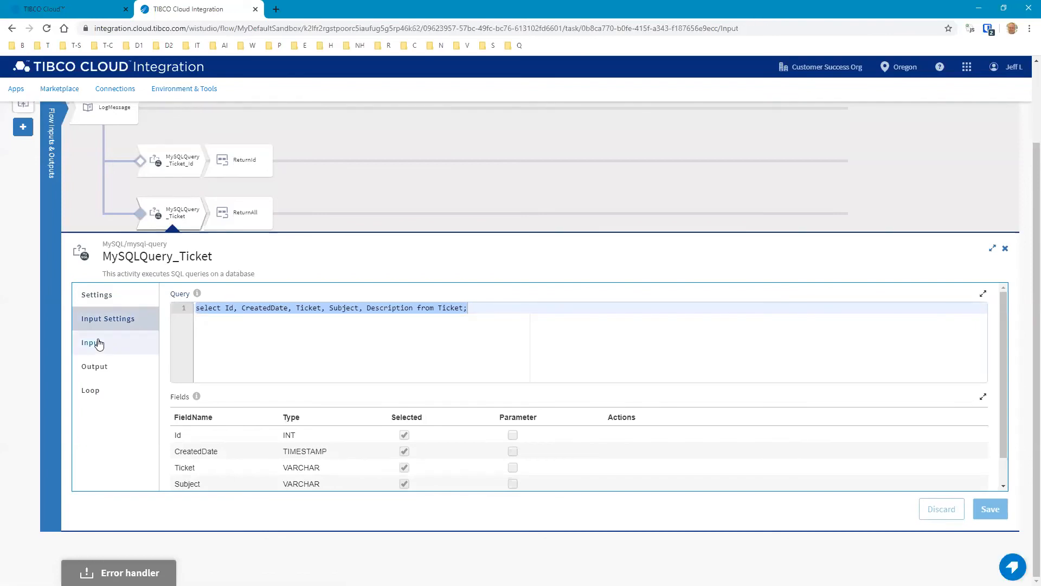
click(94, 367)
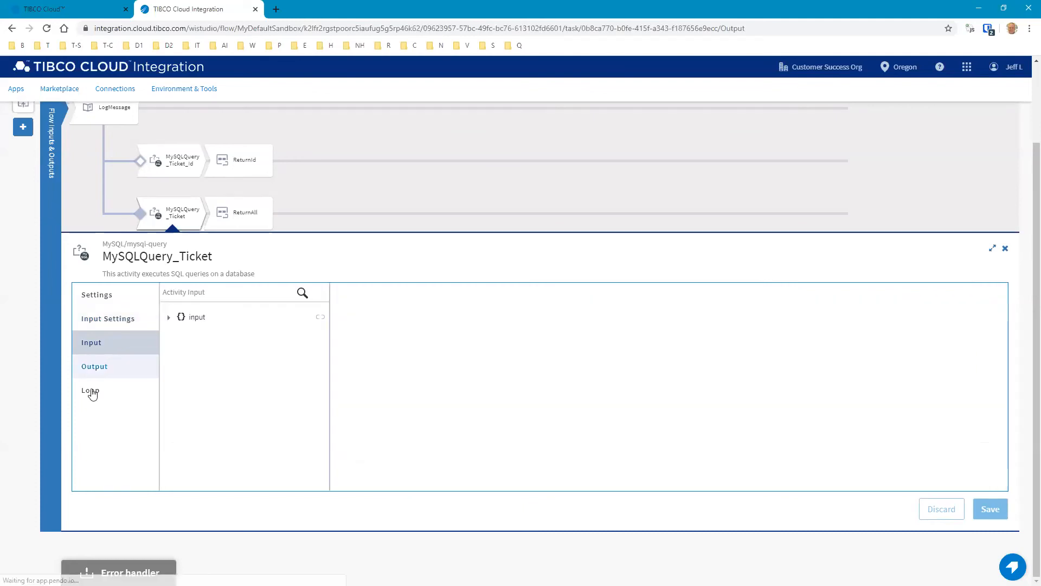
- Open the ReturnAll activity, look over its mapped flow outputs and close it
click(238, 224)
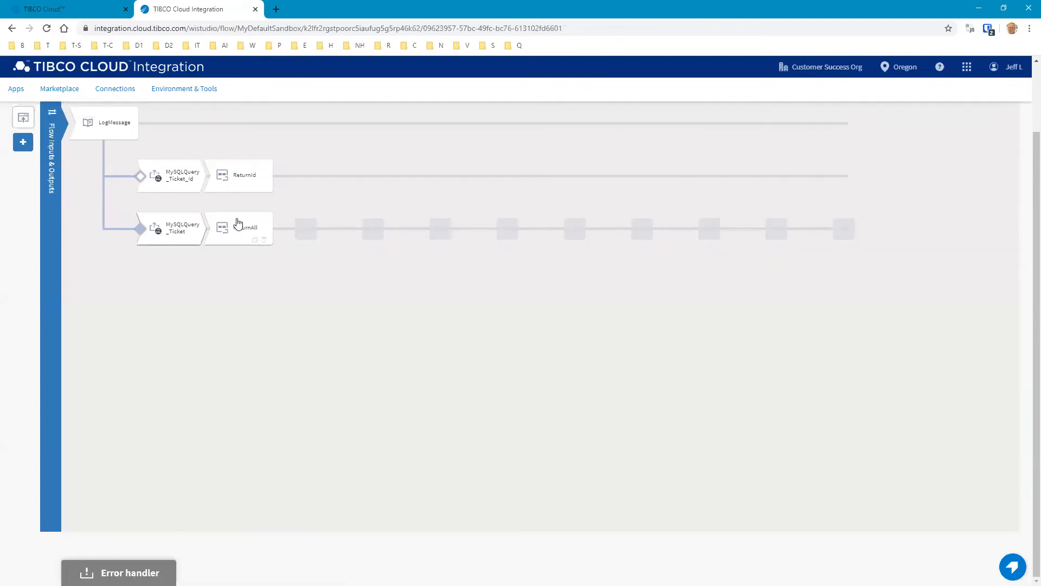
click(238, 222)
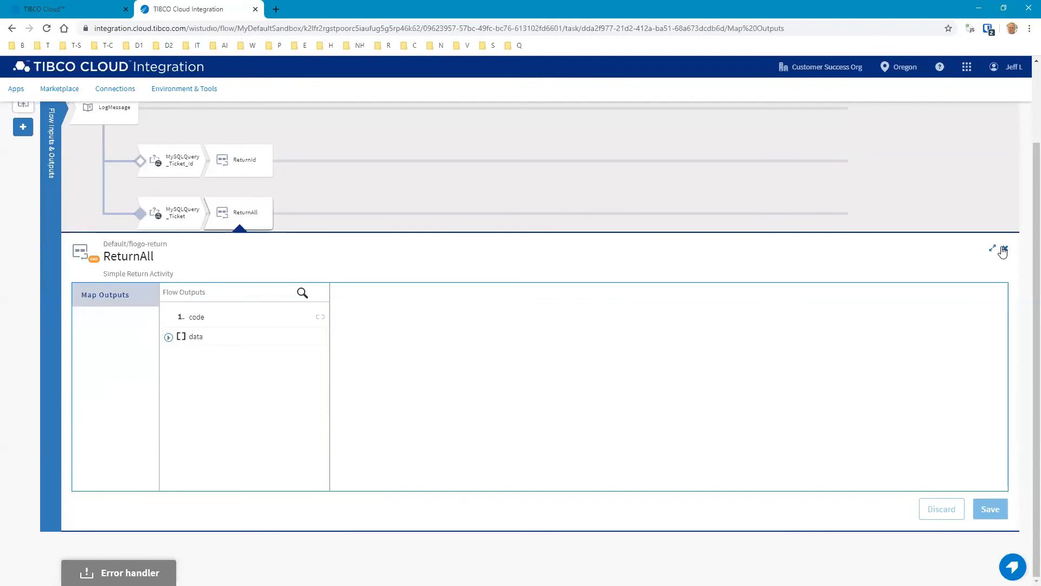
click(1004, 249)
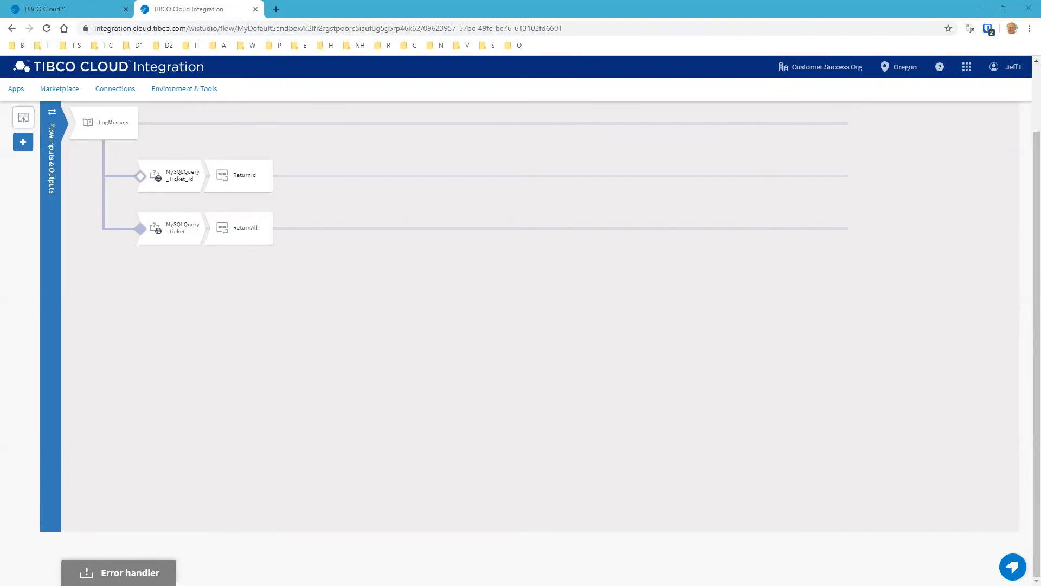
- Switch to Postman and send the GET tickets request that filters by the id query parameter
key(alt+Tab)
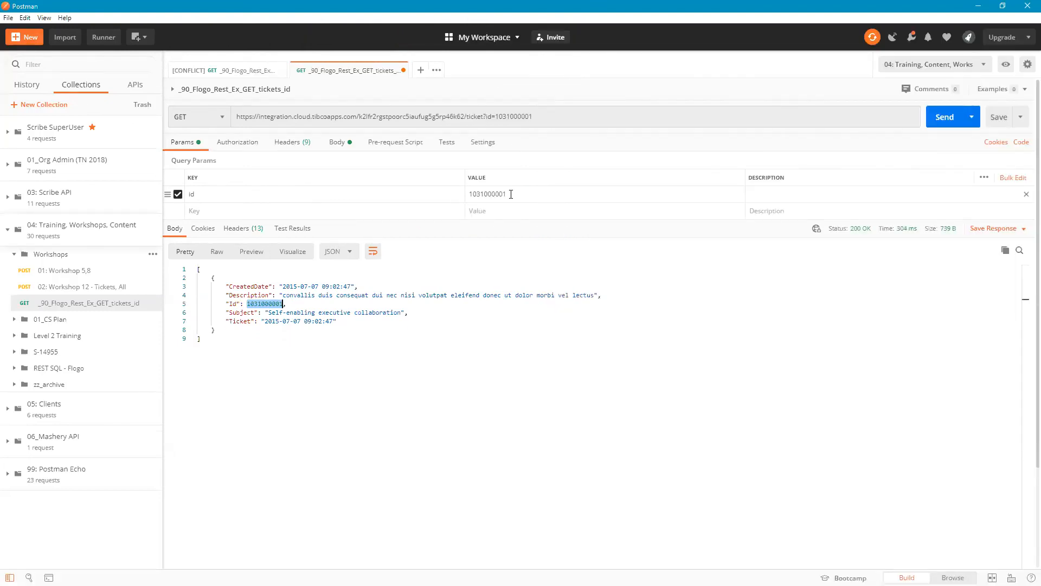
key(alt+Tab)
key(ctrl+Return)
- Send the GET tickets request without query parameters and return to the MySQL_Tickets flow in TIBCO Cloud Integration
click(235, 71)
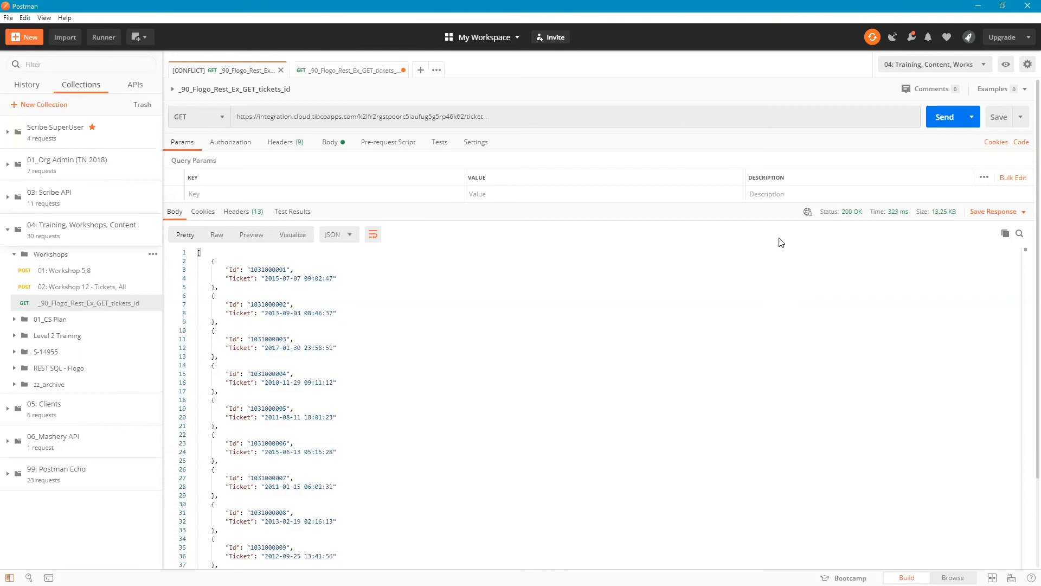
key(ctrl+Return)
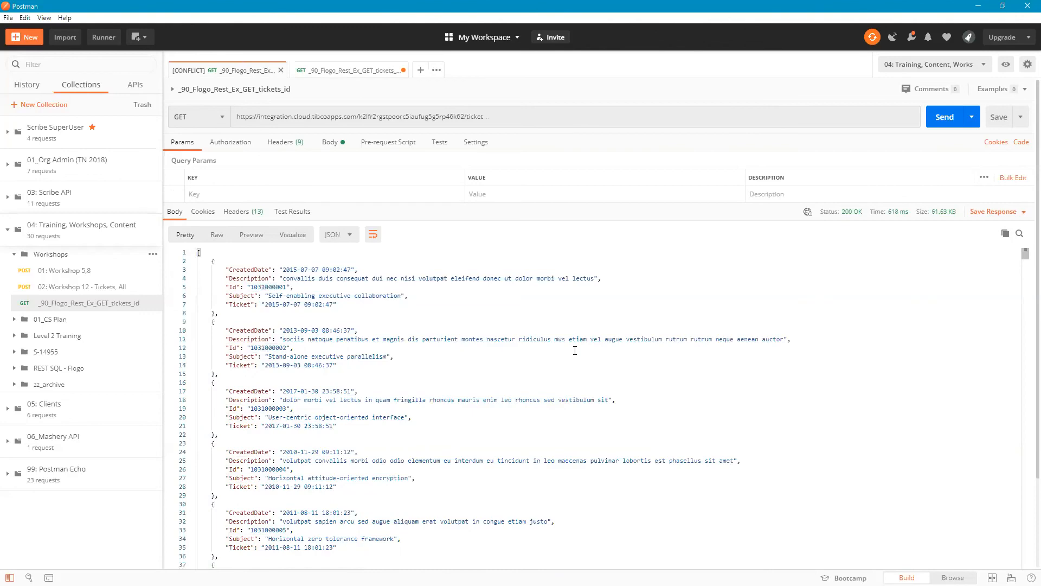
key(alt+Tab)
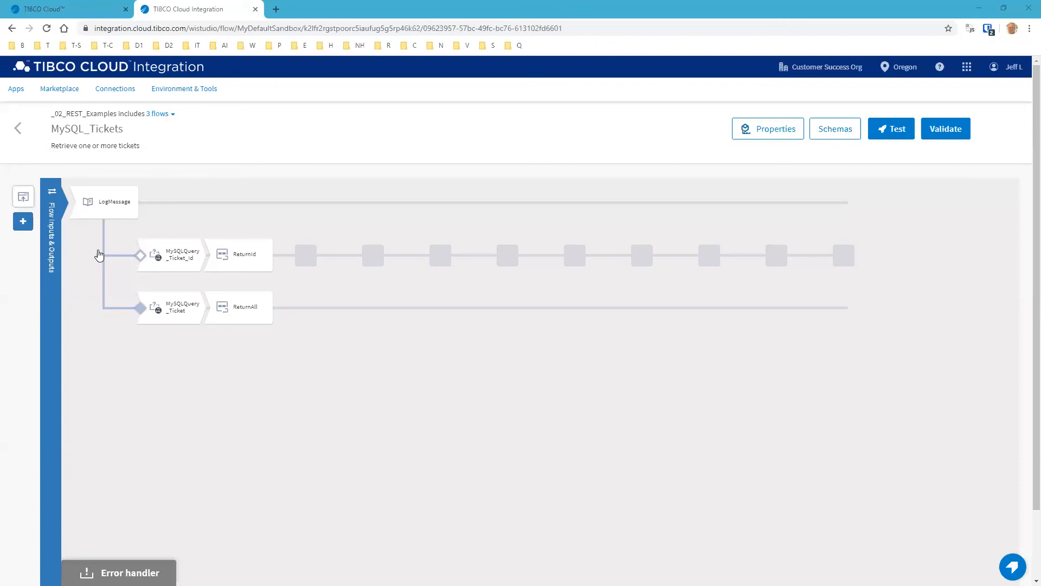
mouse_move(166, 251)
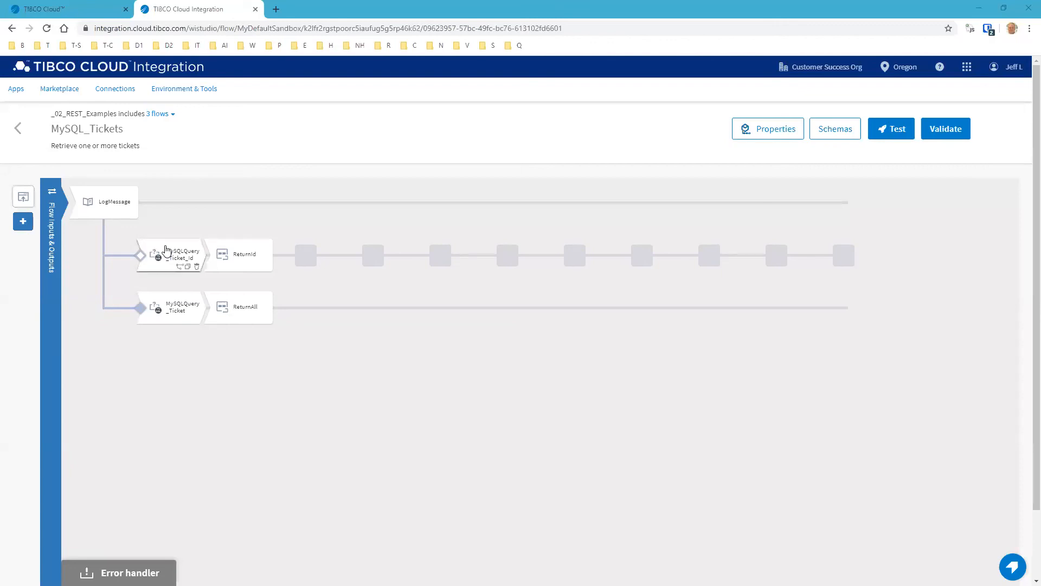